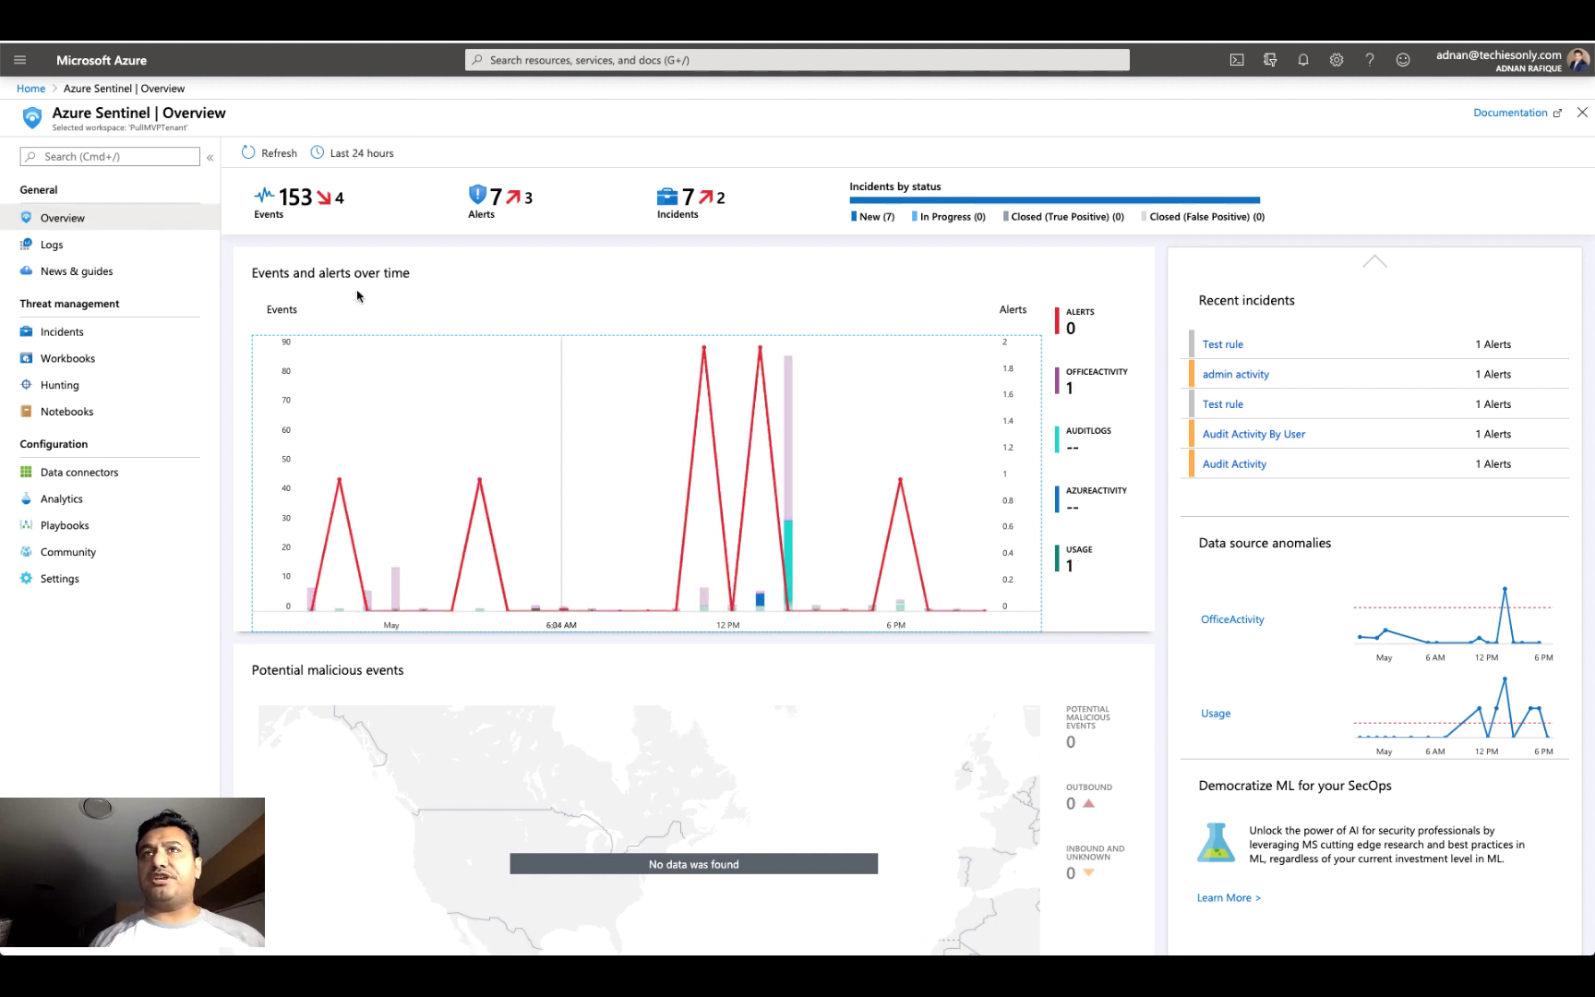
Start New Query 2 in Logs, expand the SecurityInsights and LogManagement tables, then view Incidents
{"action": "left_click", "coordinate": [110, 244]}
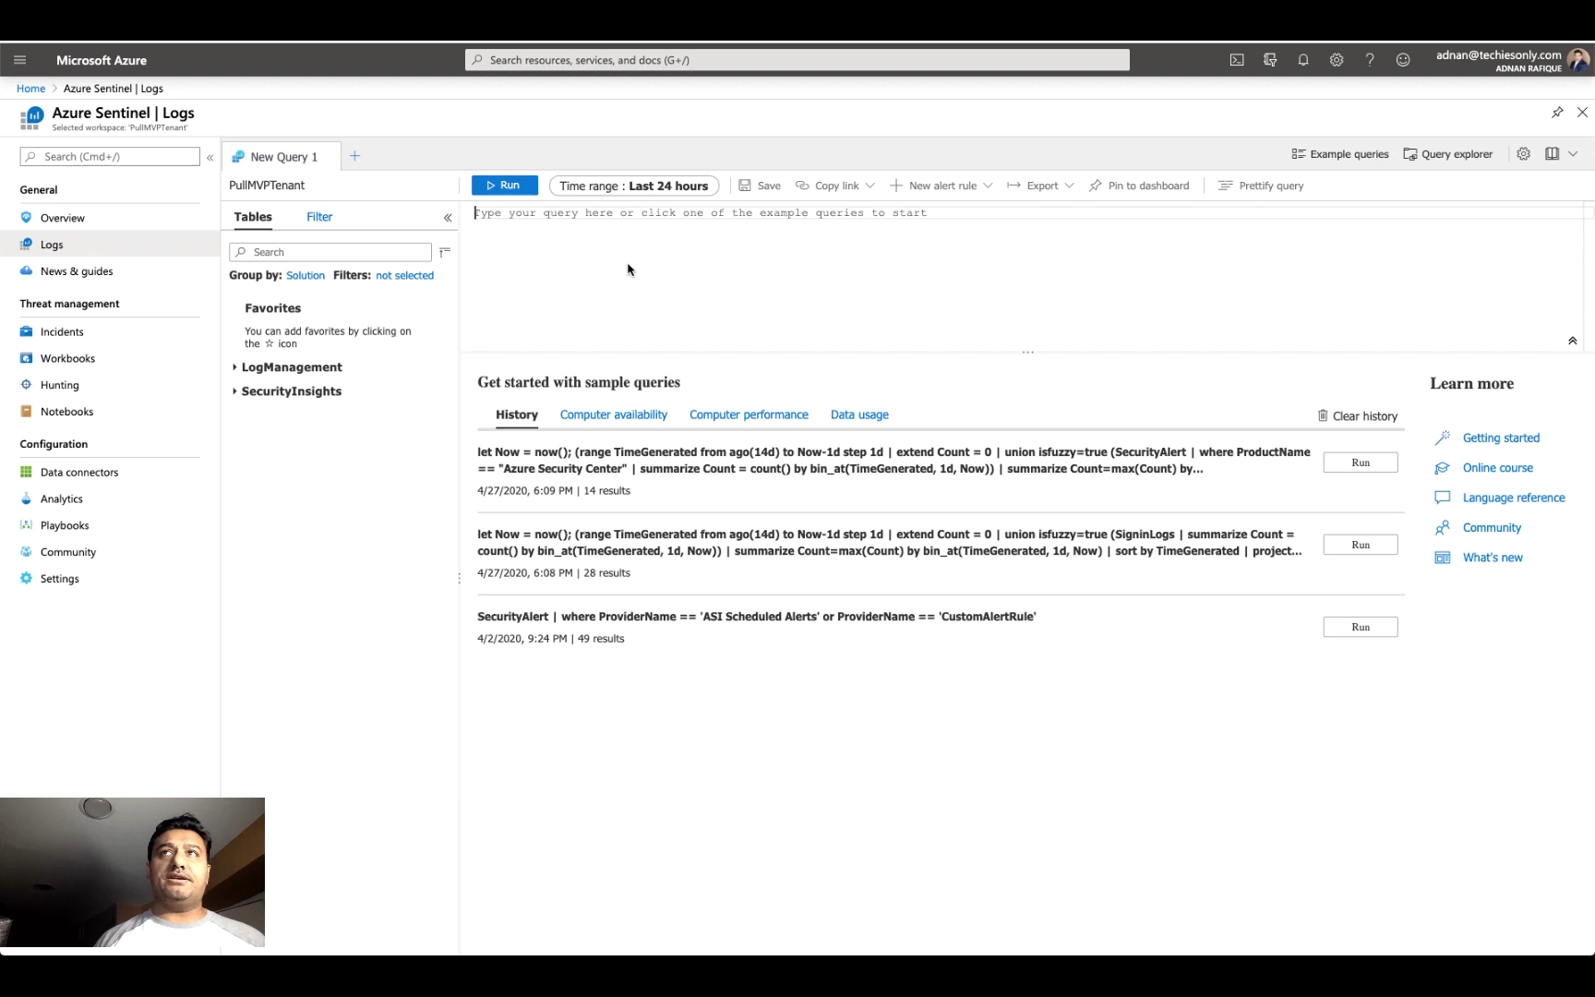
{"action": "left_click", "coordinate": [356, 158]}
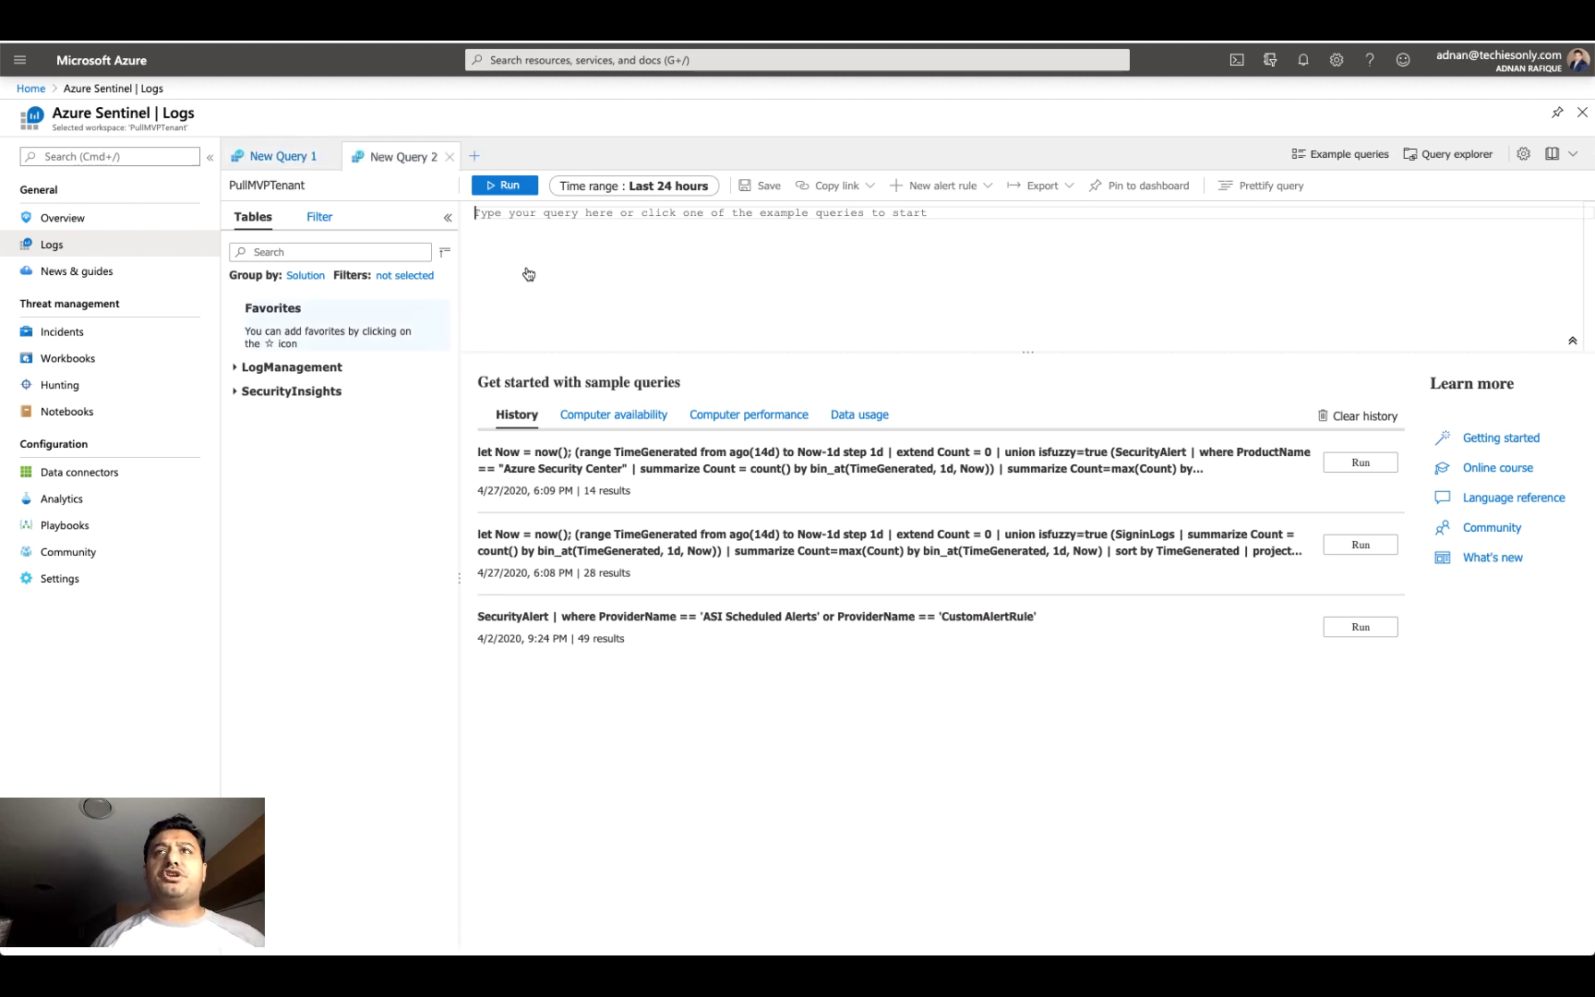
{"action": "left_click", "coordinate": [235, 392]}
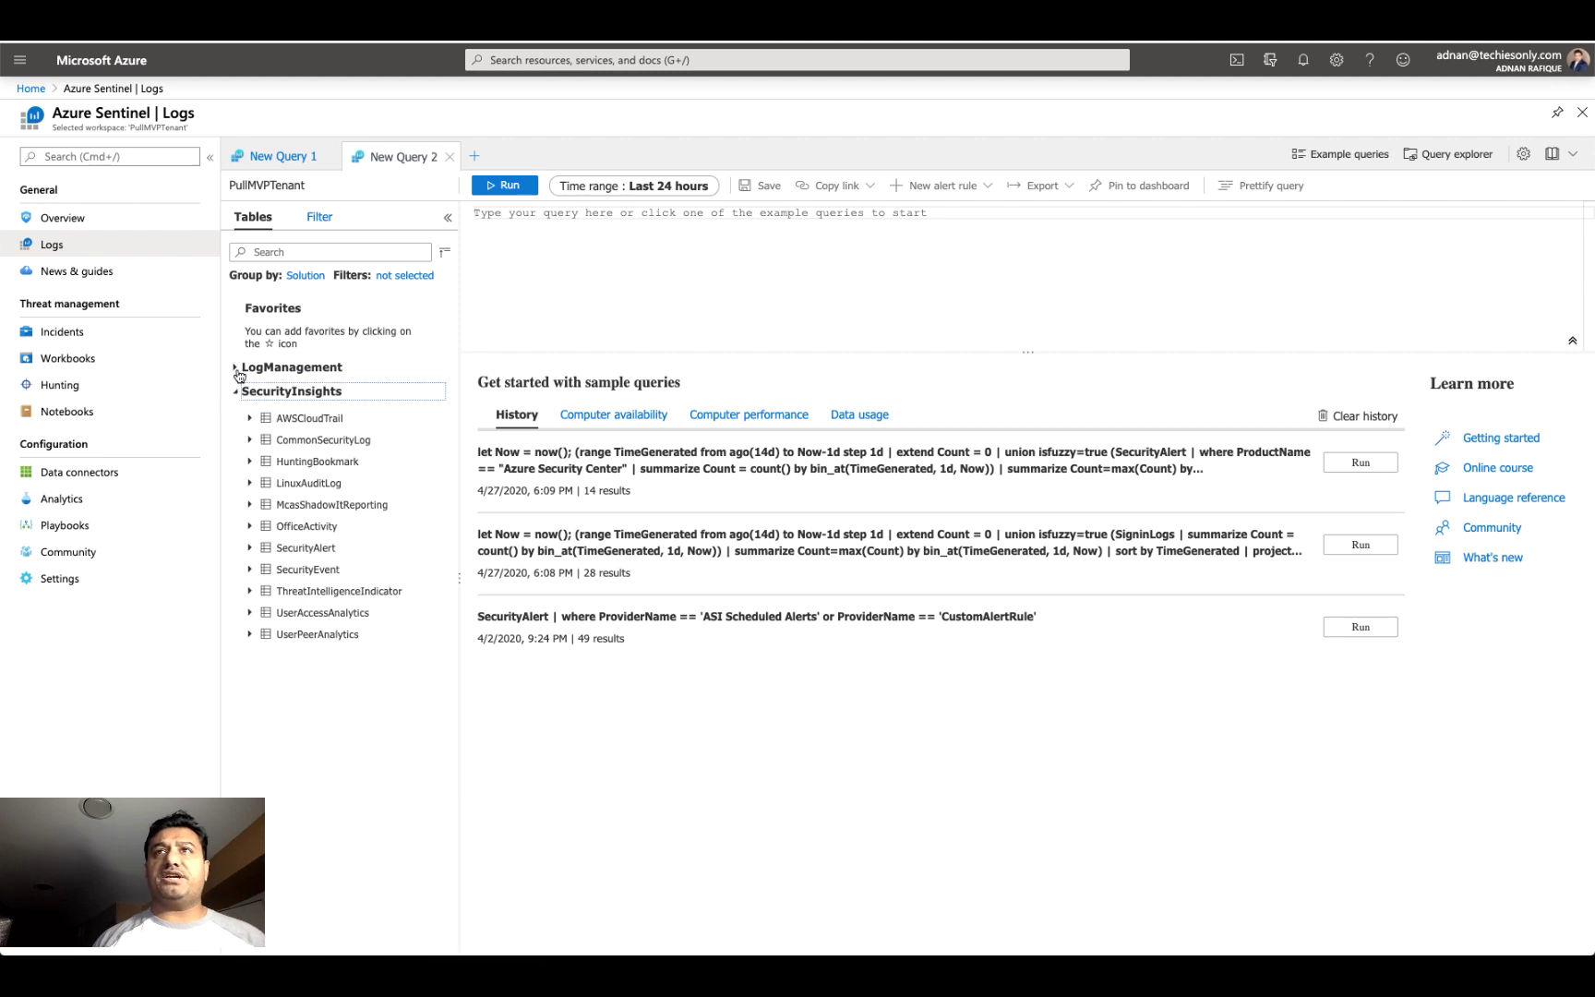
{"action": "left_click", "coordinate": [238, 372]}
{"action": "left_click", "coordinate": [237, 371]}
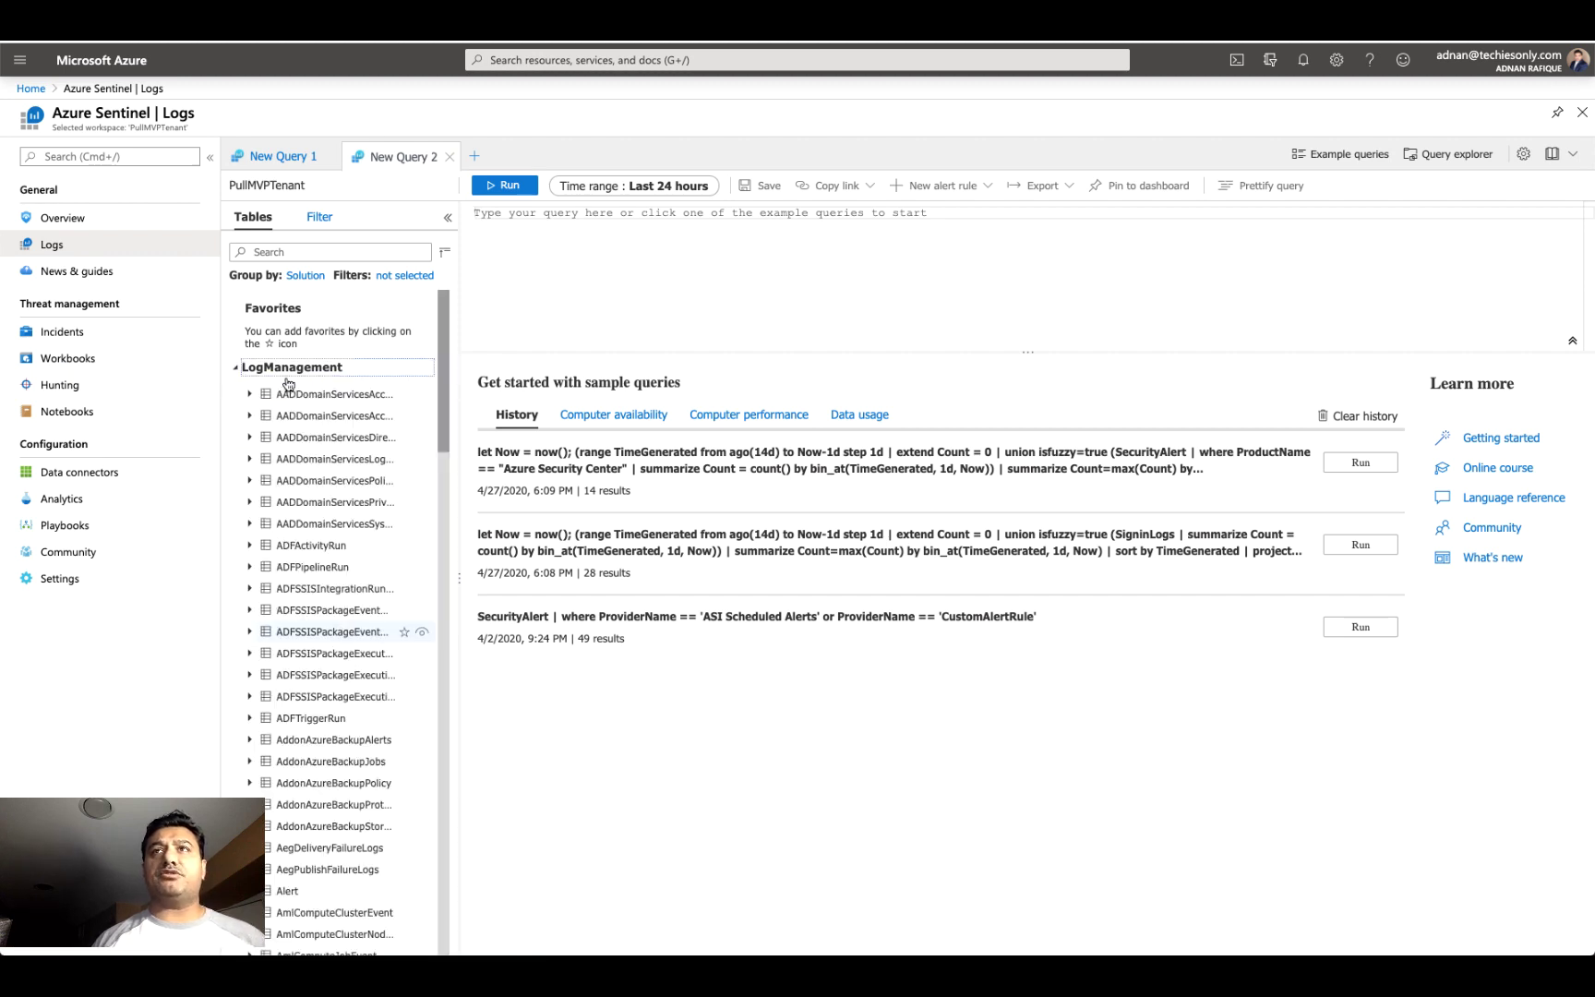
{"action": "scroll", "coordinate": [326, 404], "scroll_direction": "down", "scroll_amount": 6}
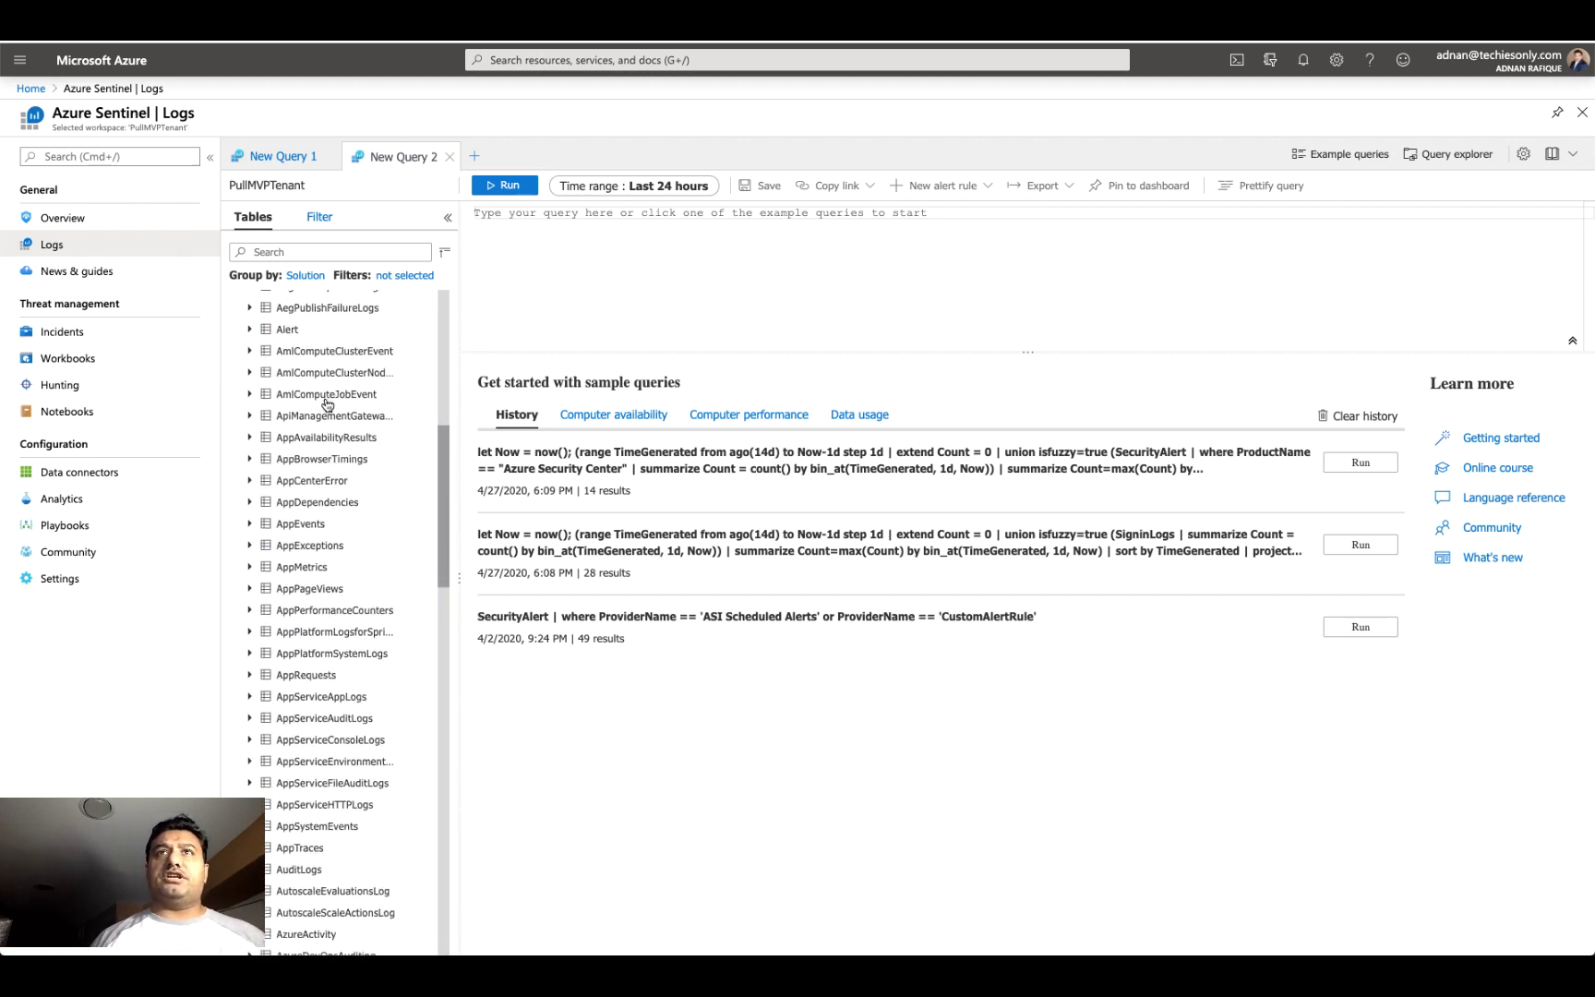
{"action": "left_click", "coordinate": [102, 333]}
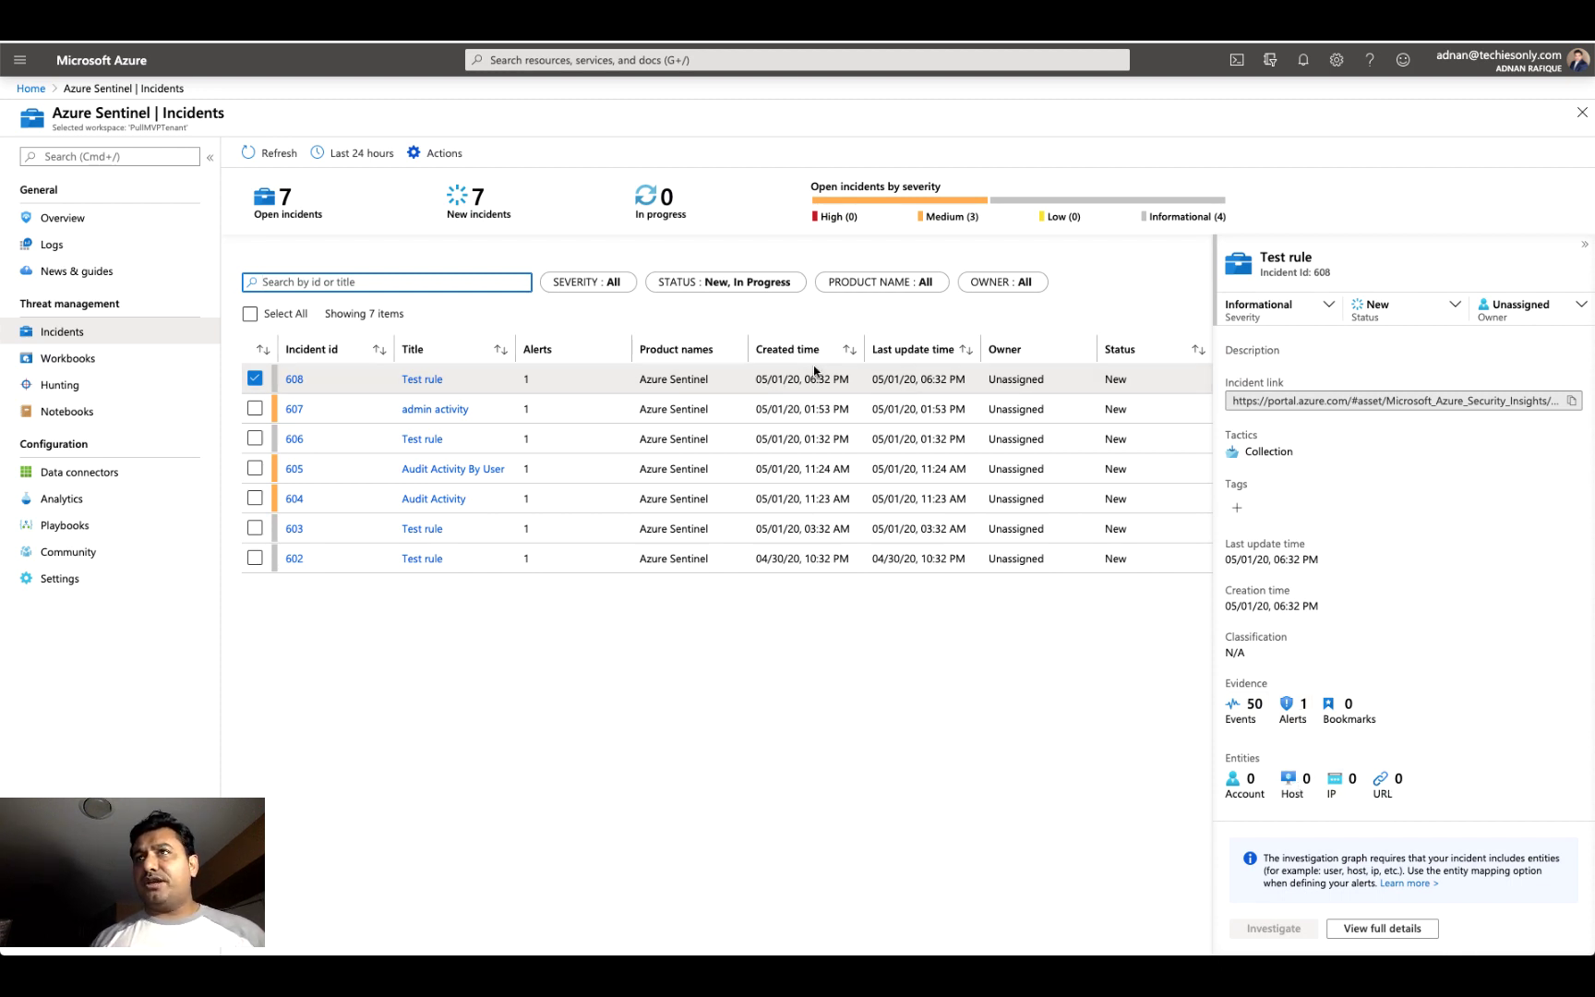
Review incident 607's admin activity details, then look over workbook templates and the Data connectors page
{"action": "left_click", "coordinate": [813, 374]}
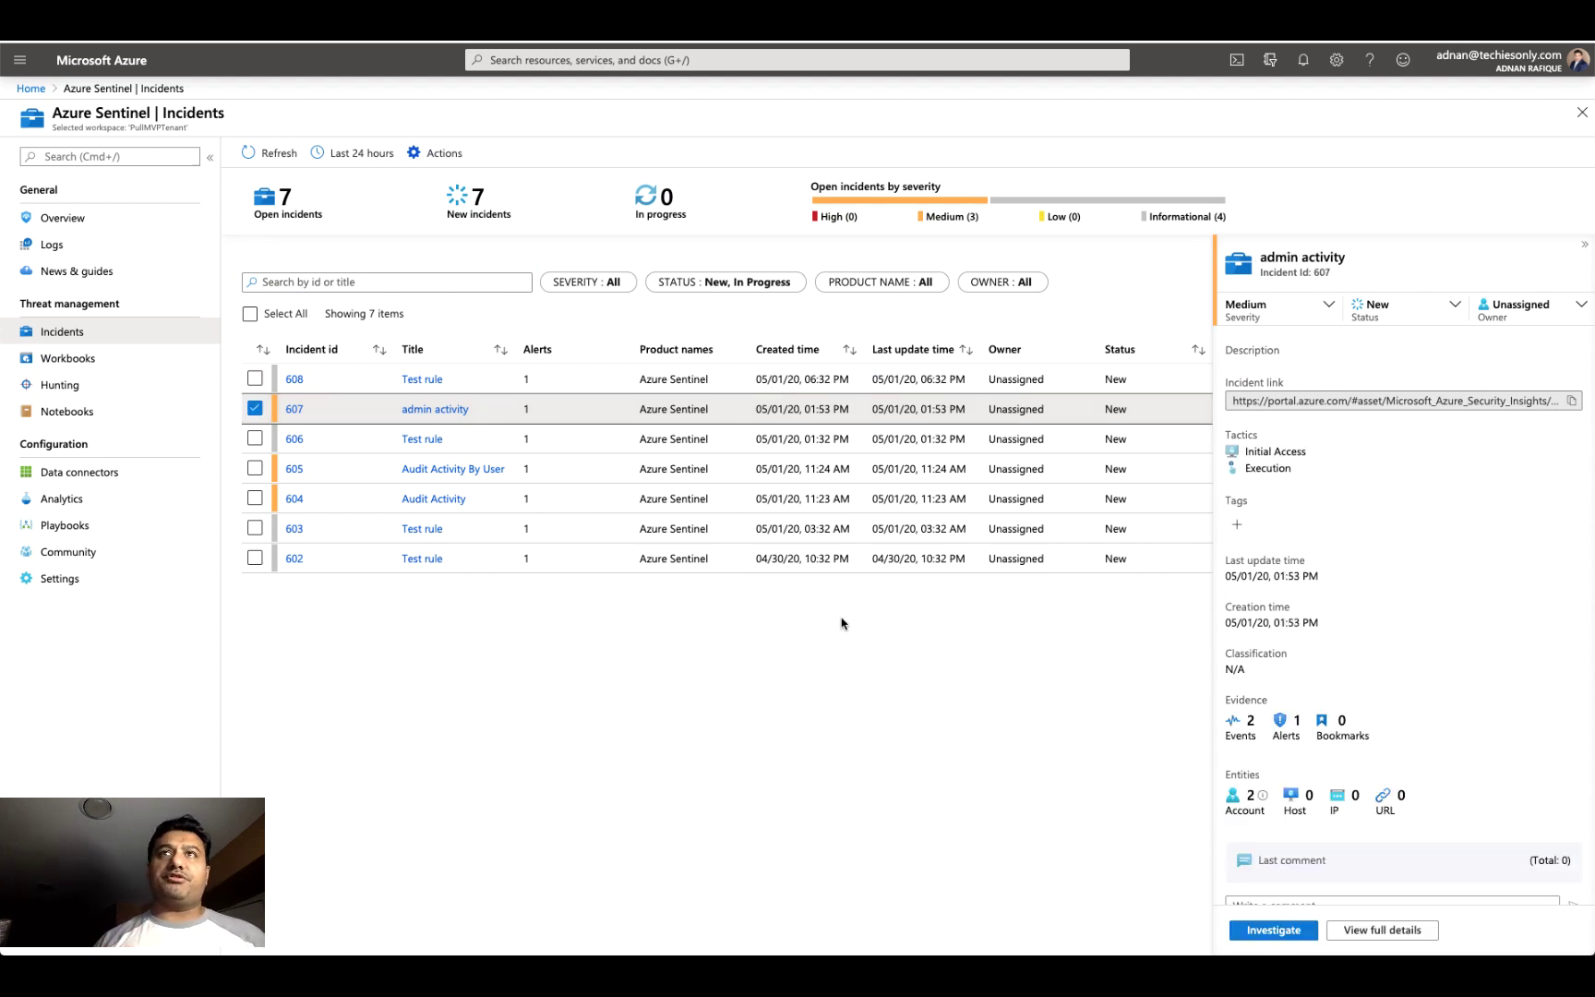
{"action": "left_click", "coordinate": [452, 410]}
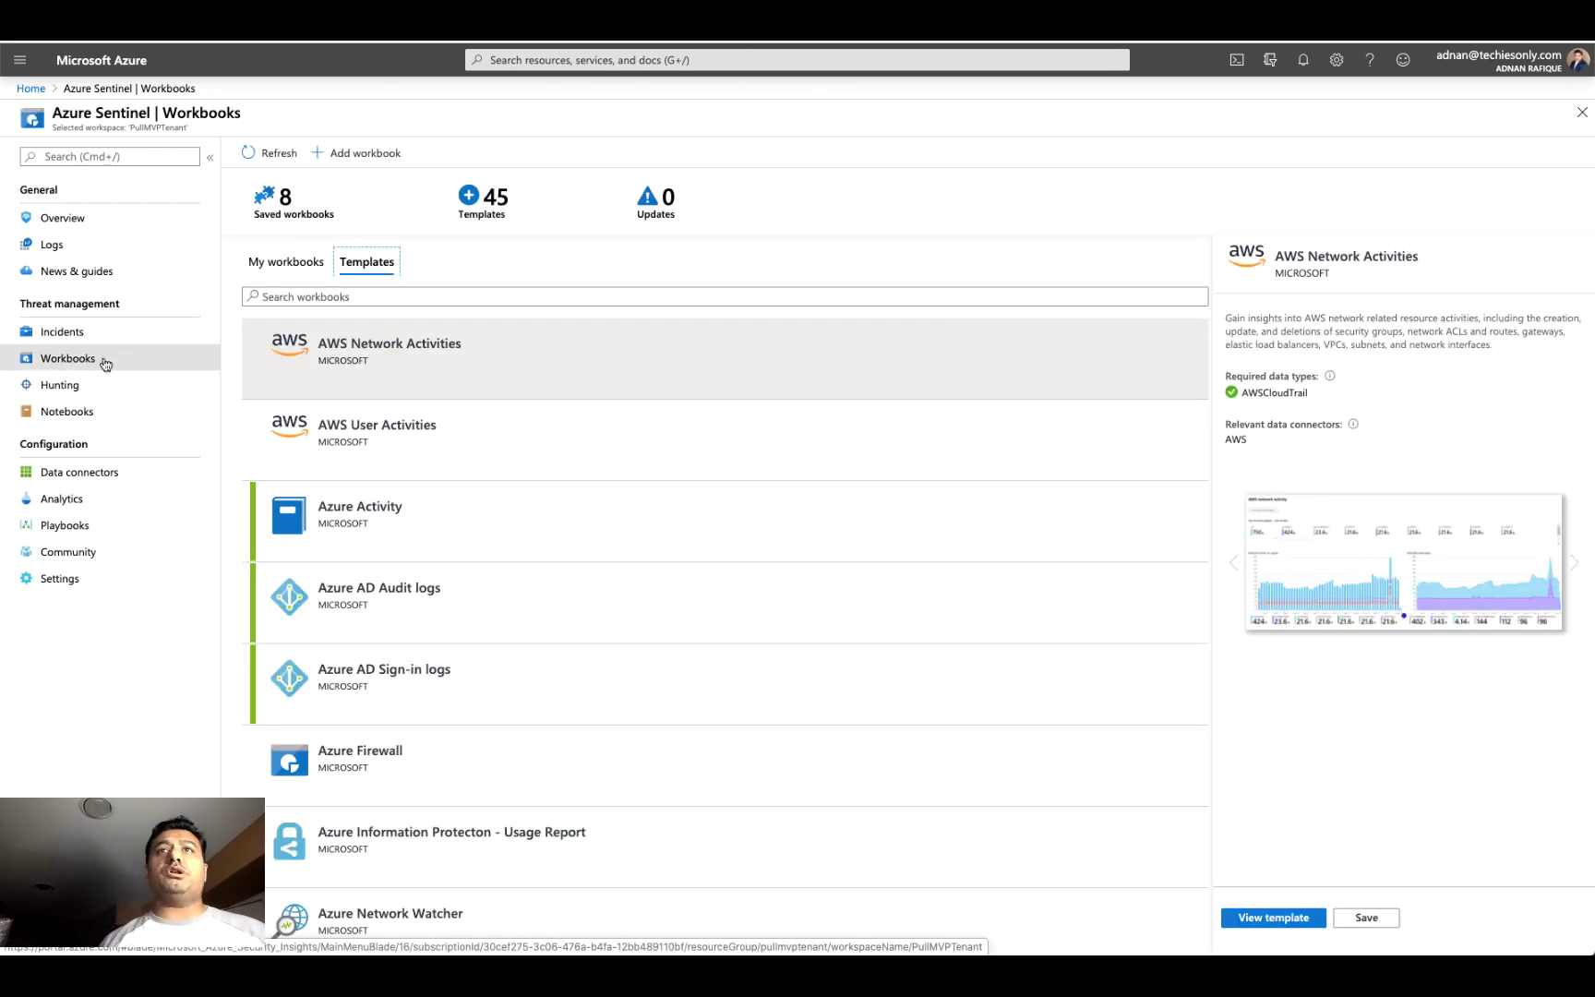
{"action": "left_click", "coordinate": [124, 484]}
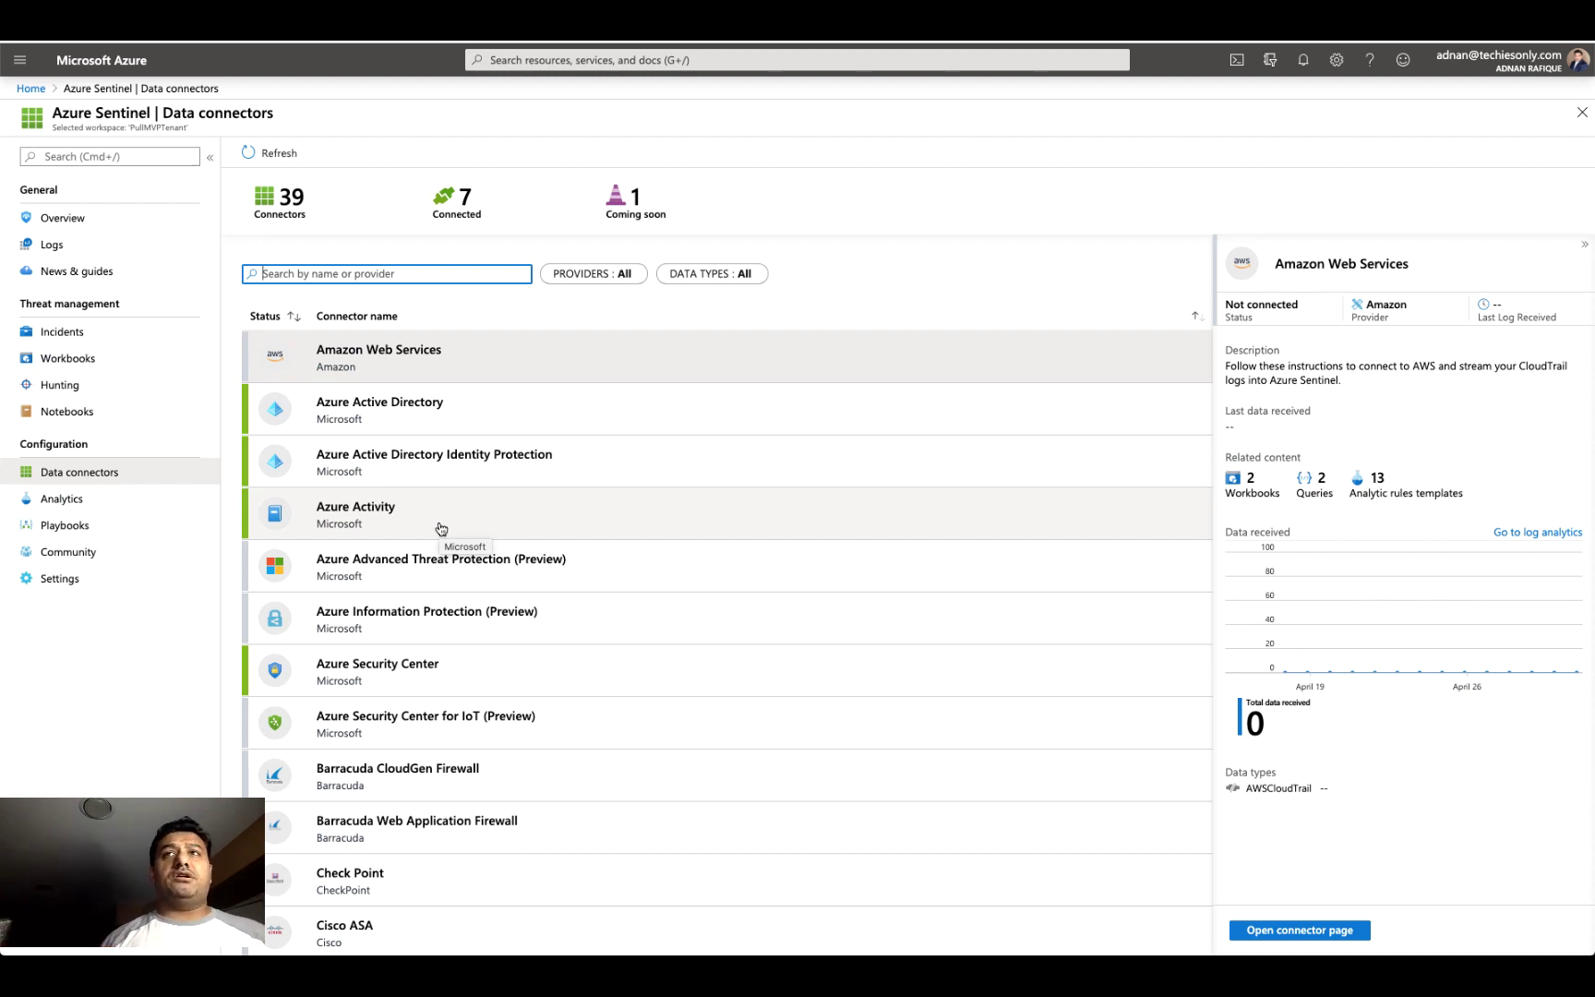
{"action": "scroll", "coordinate": [402, 634], "scroll_direction": "down", "scroll_amount": 10}
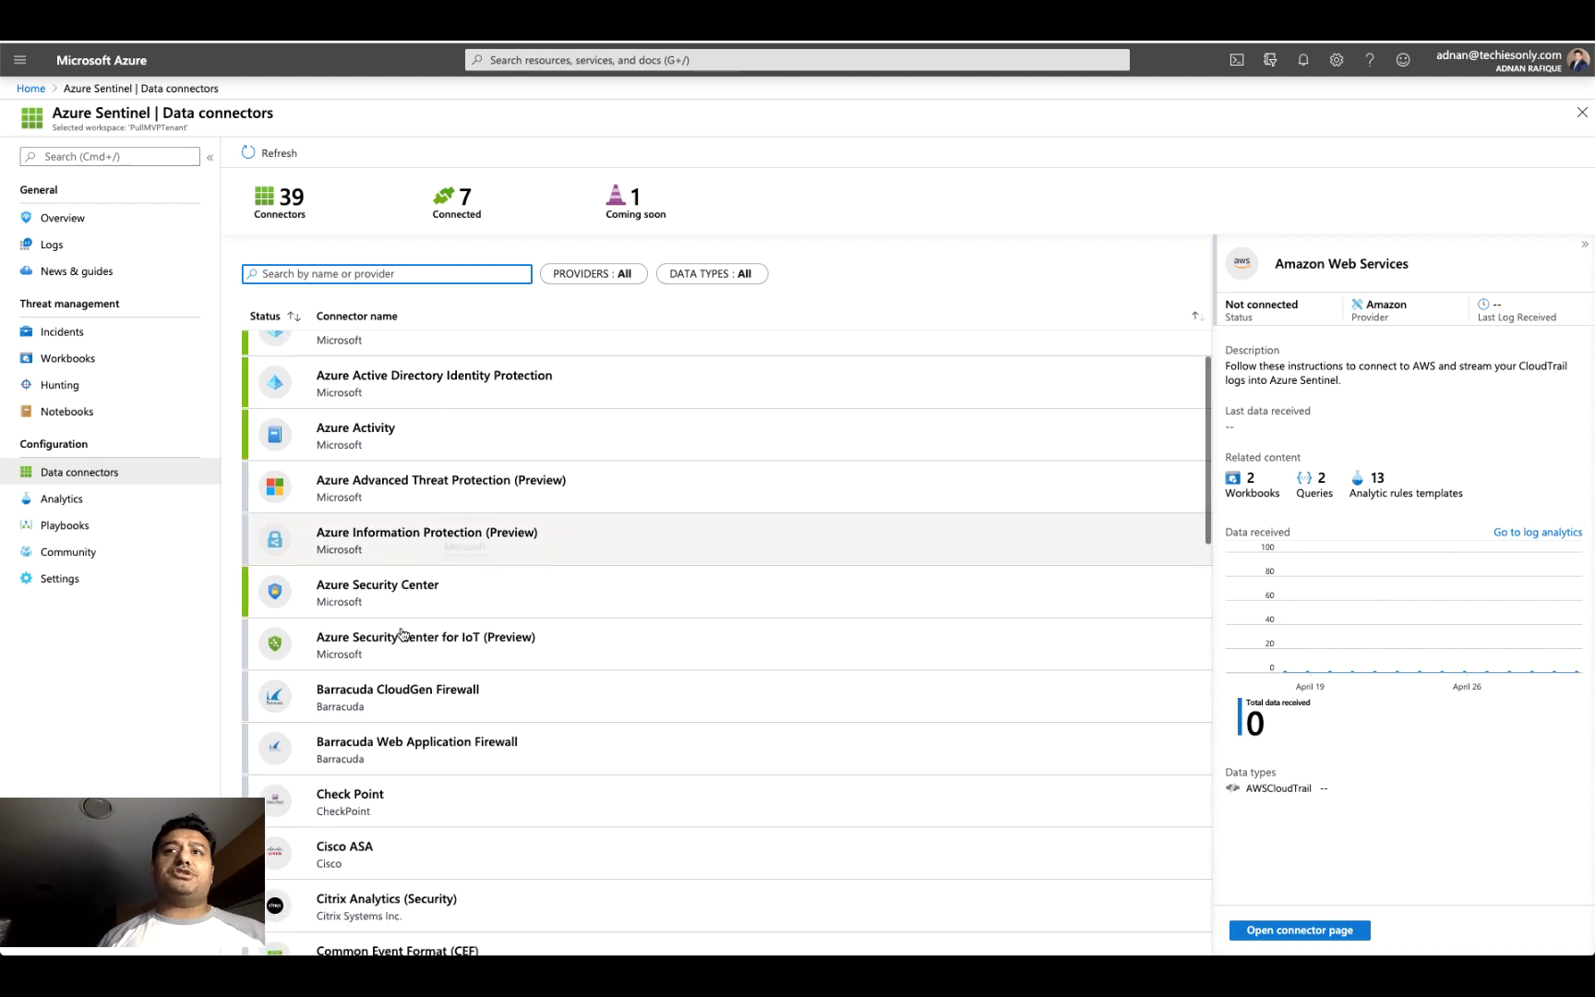
{"action": "scroll", "coordinate": [402, 634], "scroll_direction": "down", "scroll_amount": 5}
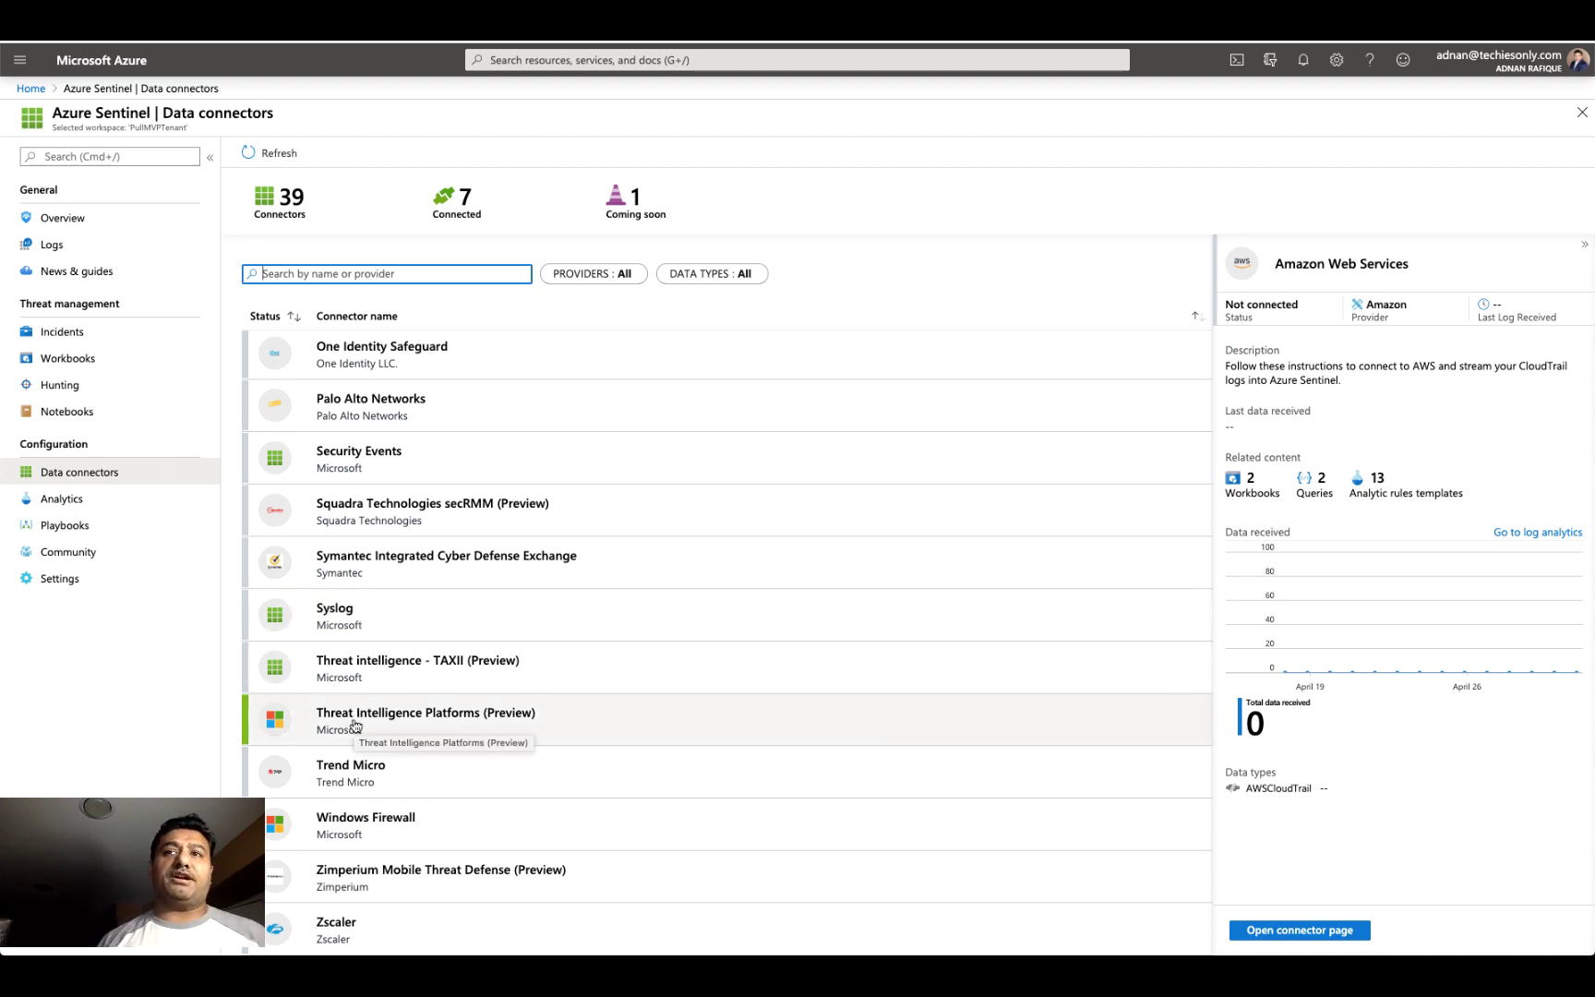
{"action": "scroll", "coordinate": [356, 725], "scroll_direction": "up", "scroll_amount": 10}
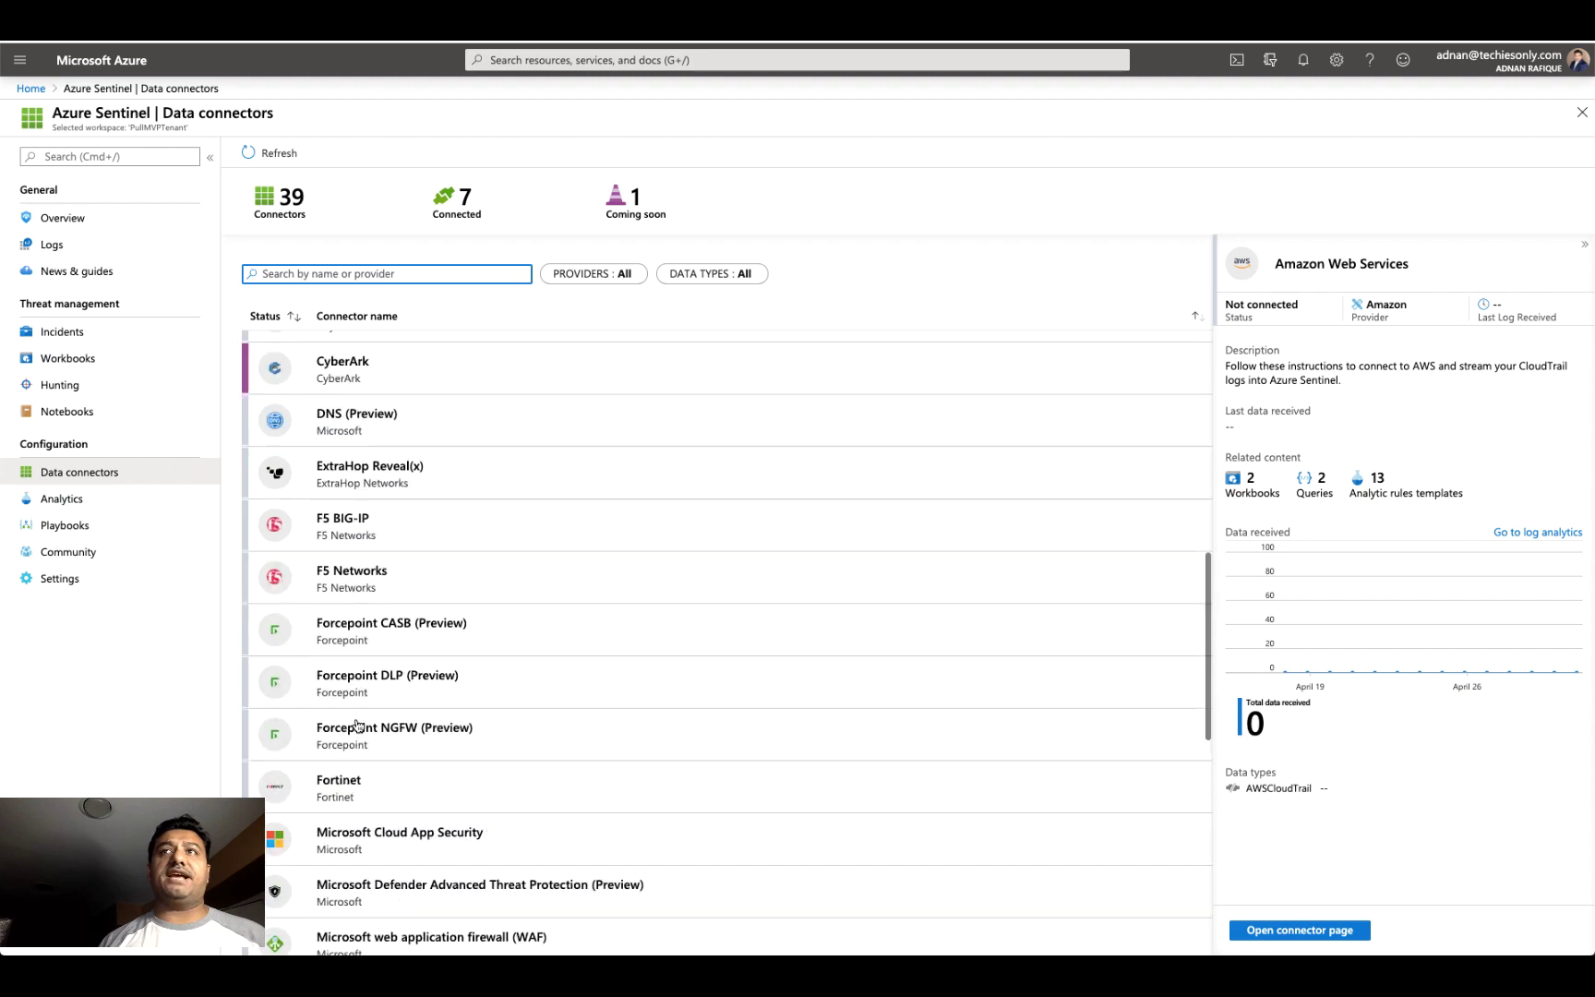
{"action": "scroll", "coordinate": [355, 725], "scroll_direction": "up", "scroll_amount": 8}
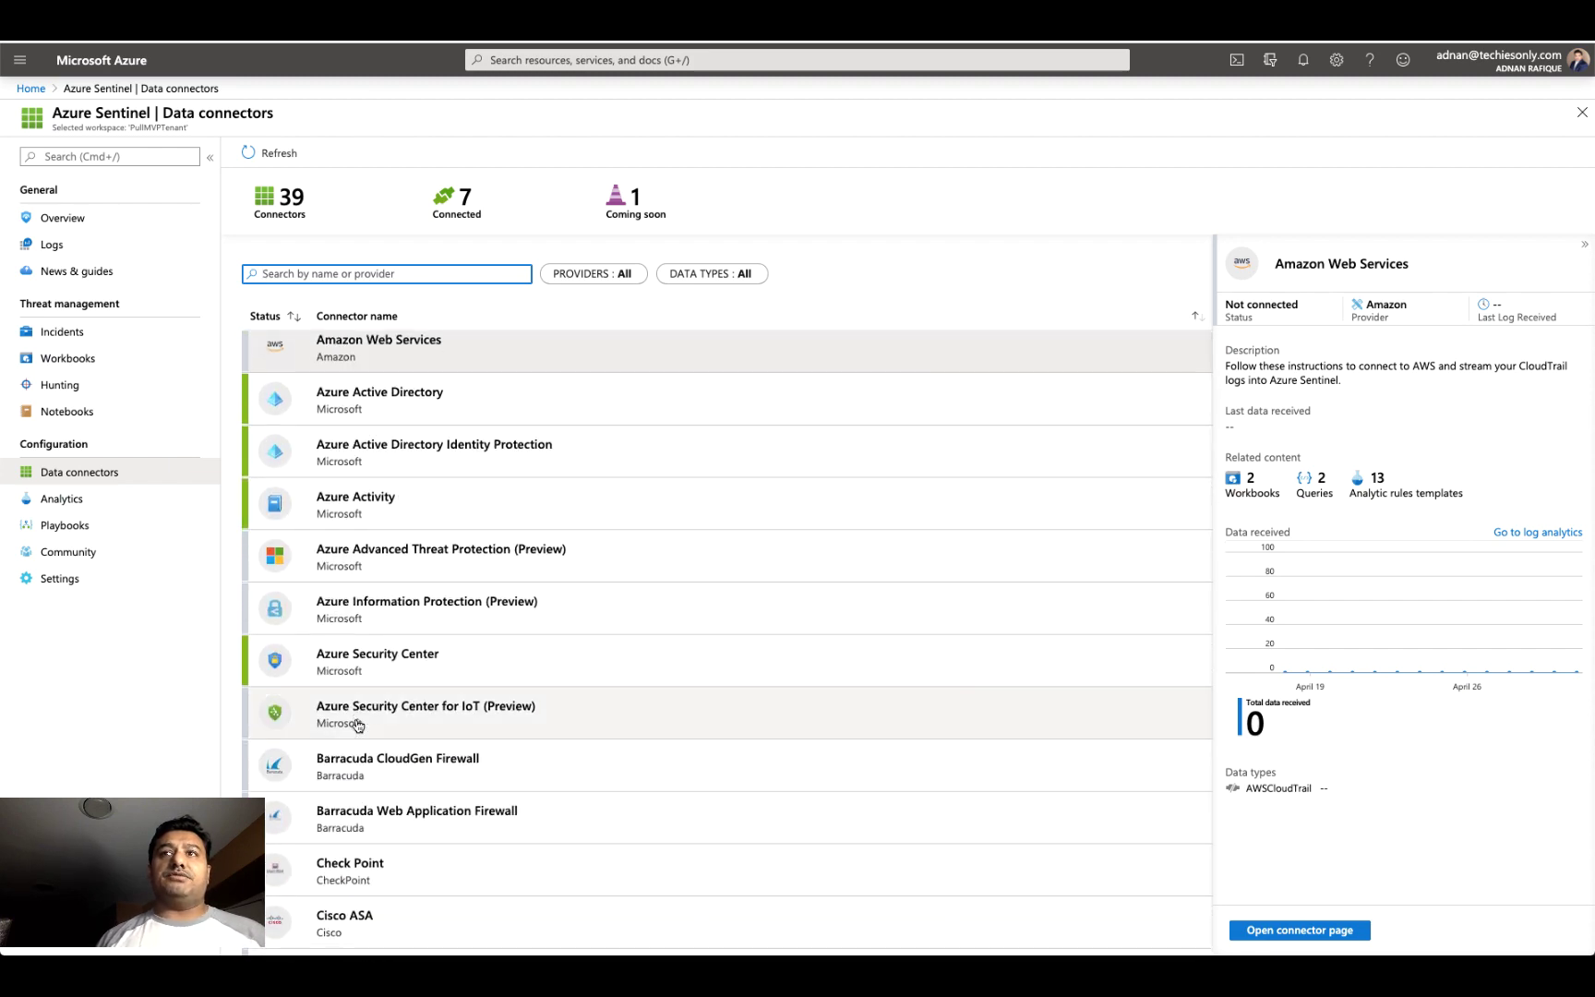
{"action": "scroll", "coordinate": [358, 725], "scroll_direction": "down", "scroll_amount": 3}
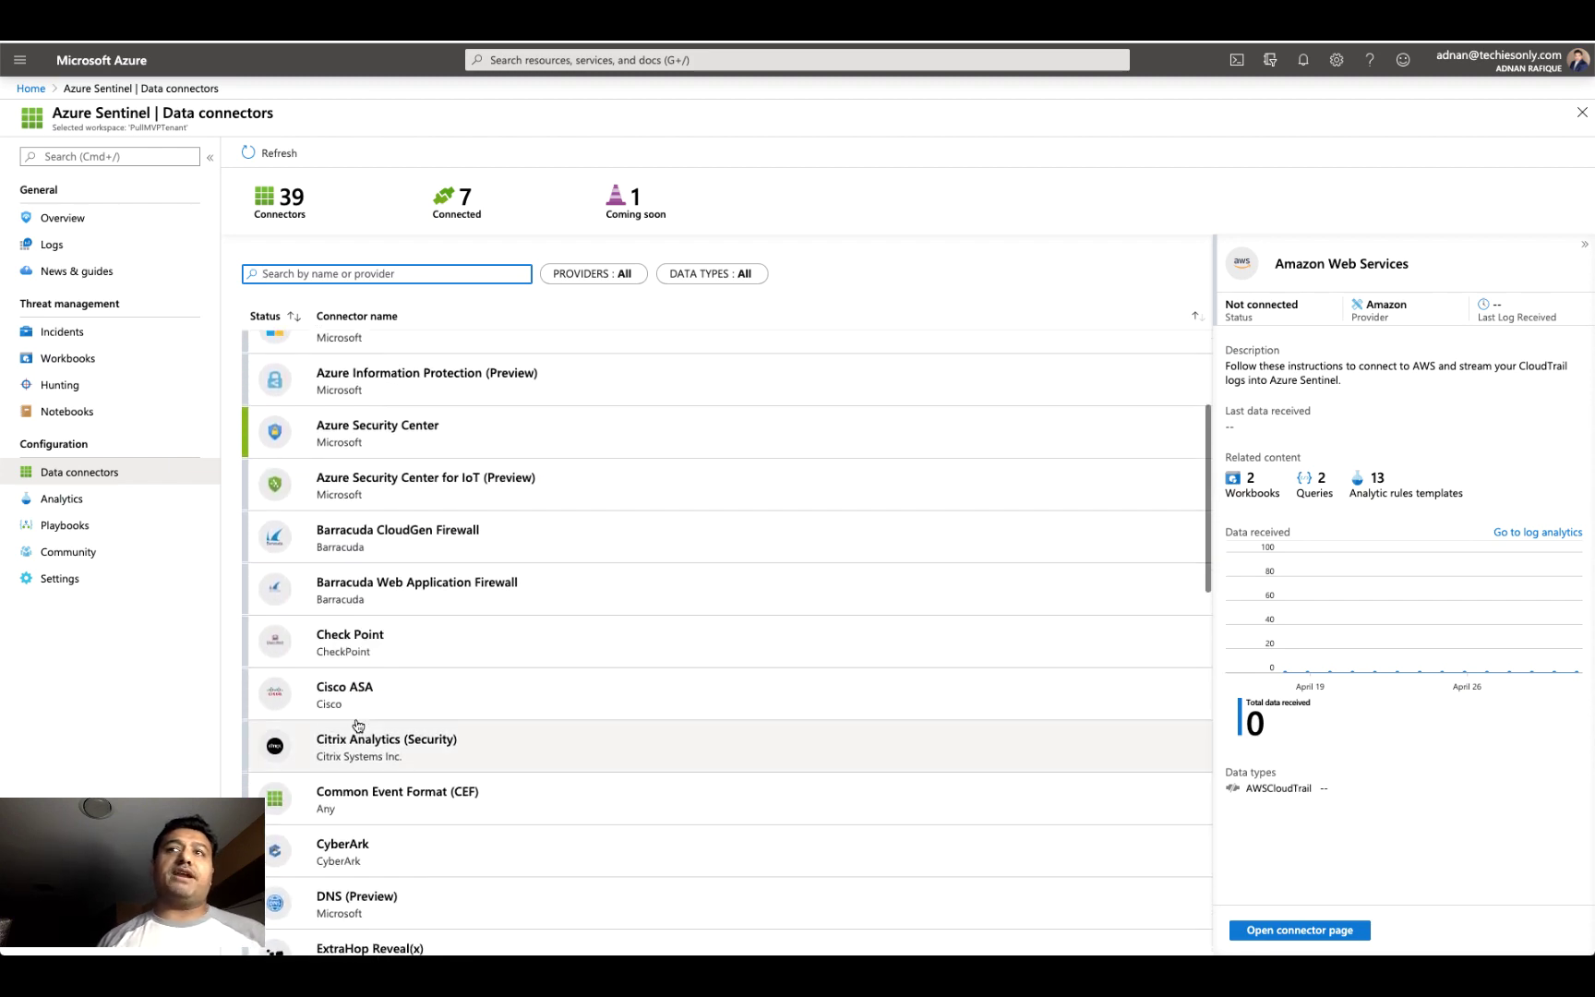
{"action": "scroll", "coordinate": [358, 725], "scroll_direction": "down", "scroll_amount": 5}
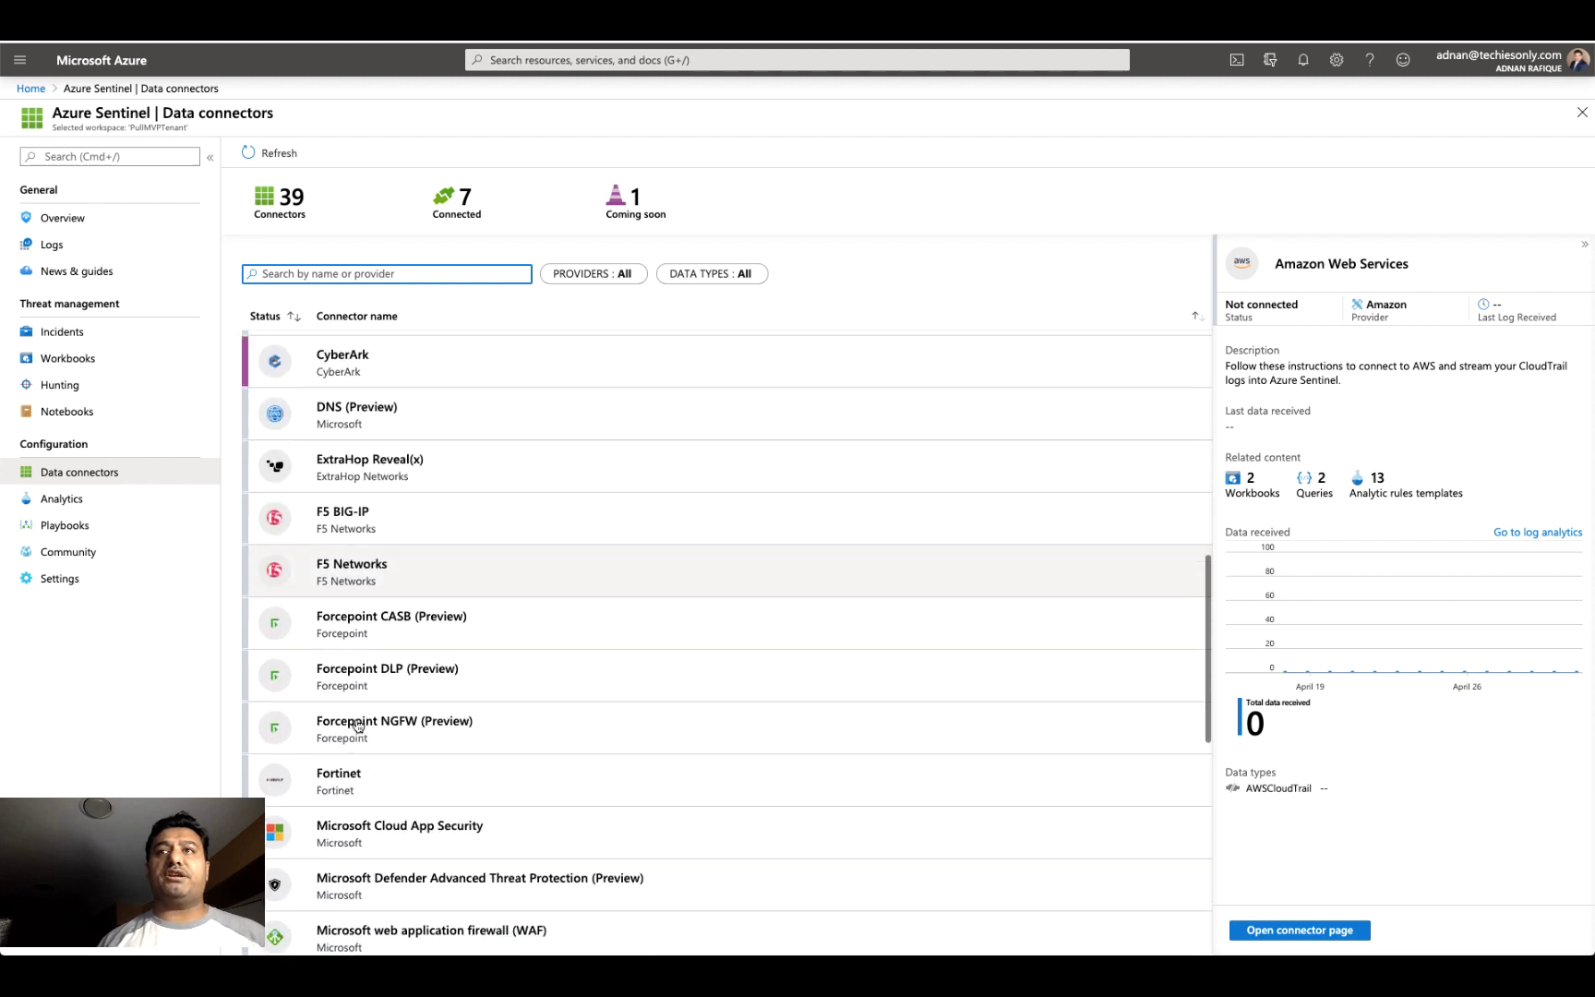
{"action": "scroll", "coordinate": [406, 726], "scroll_direction": "down", "scroll_amount": 5}
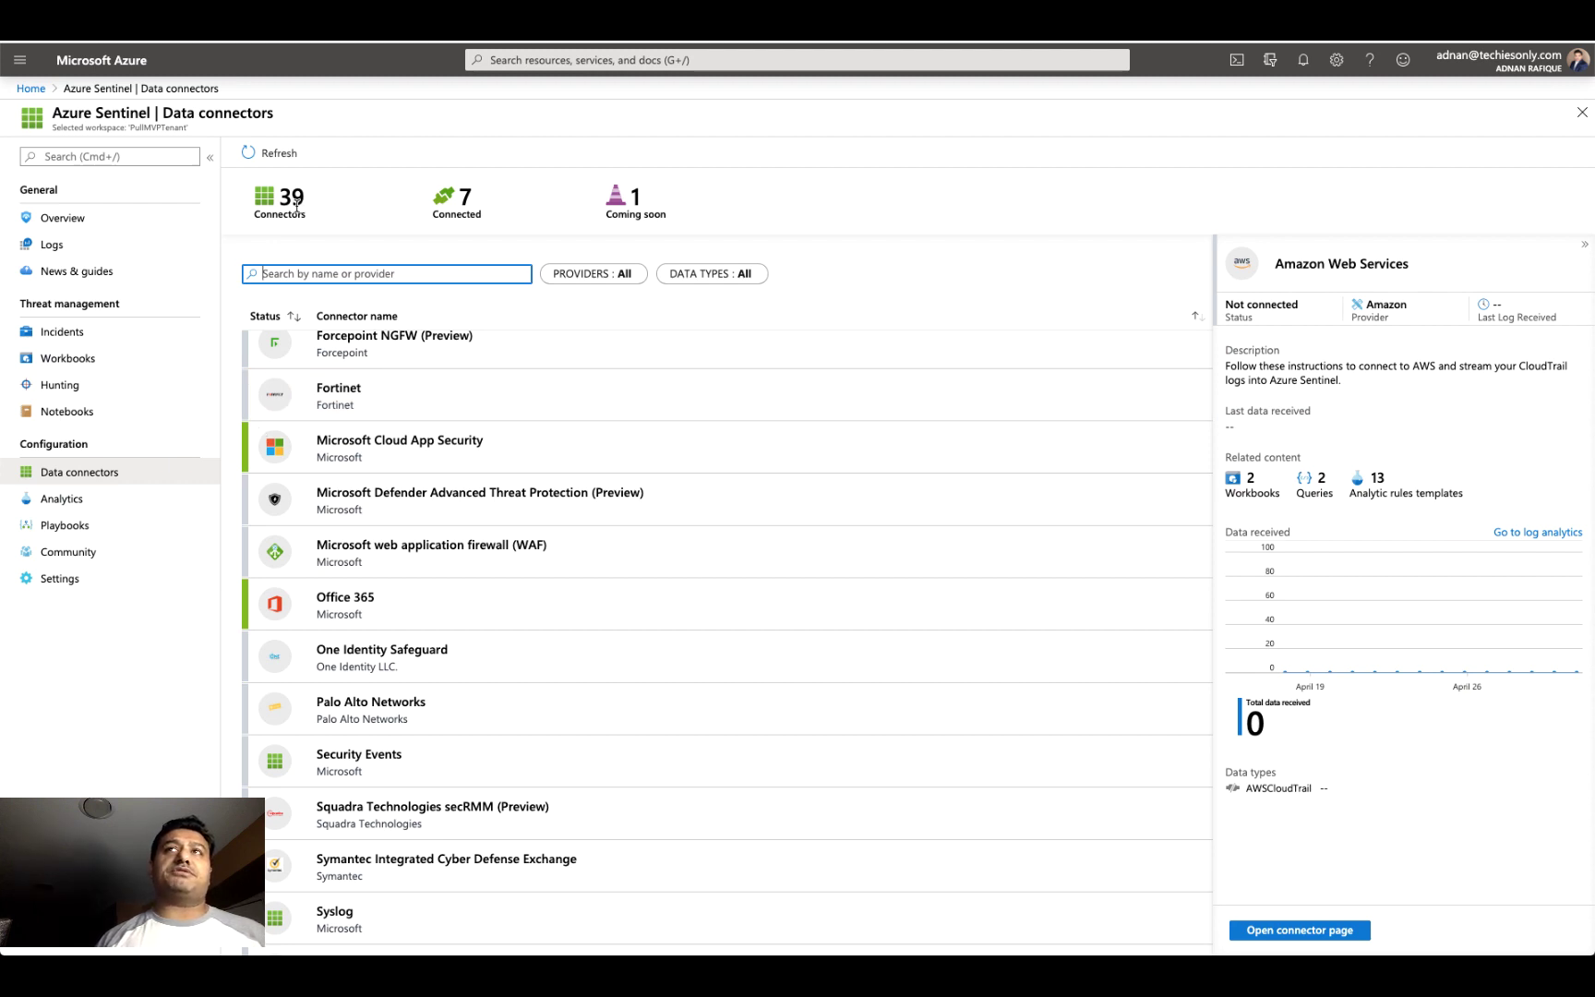
{"action": "left_click", "coordinate": [628, 217]}
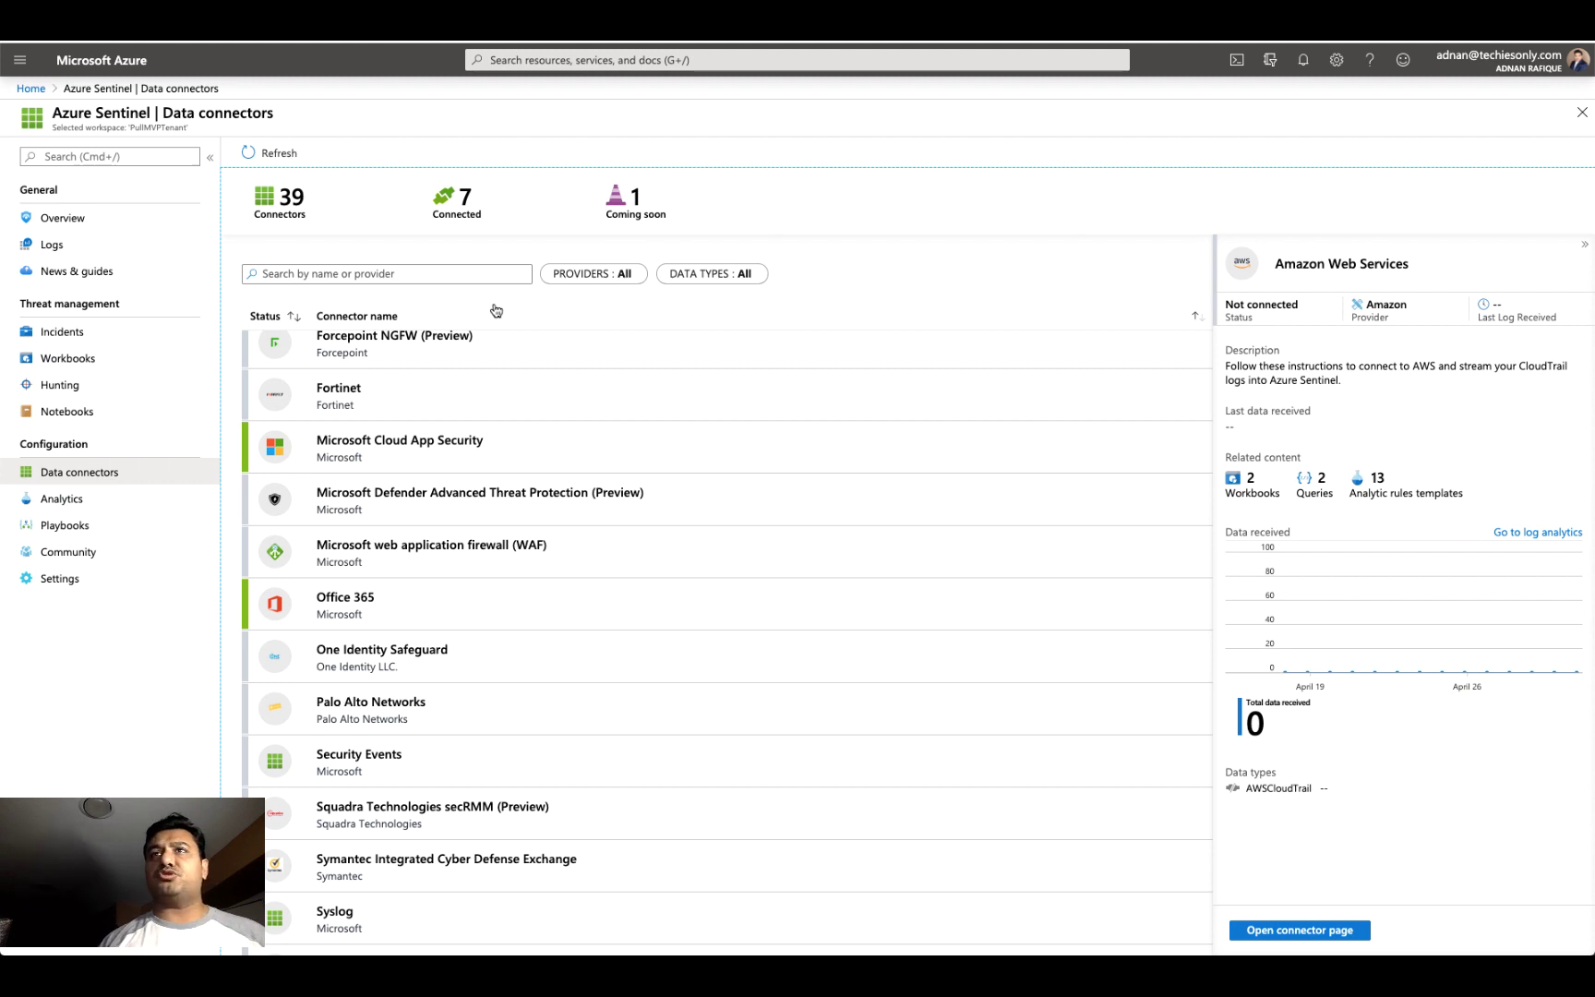
{"action": "scroll", "coordinate": [465, 441], "scroll_direction": "up", "scroll_amount": 5}
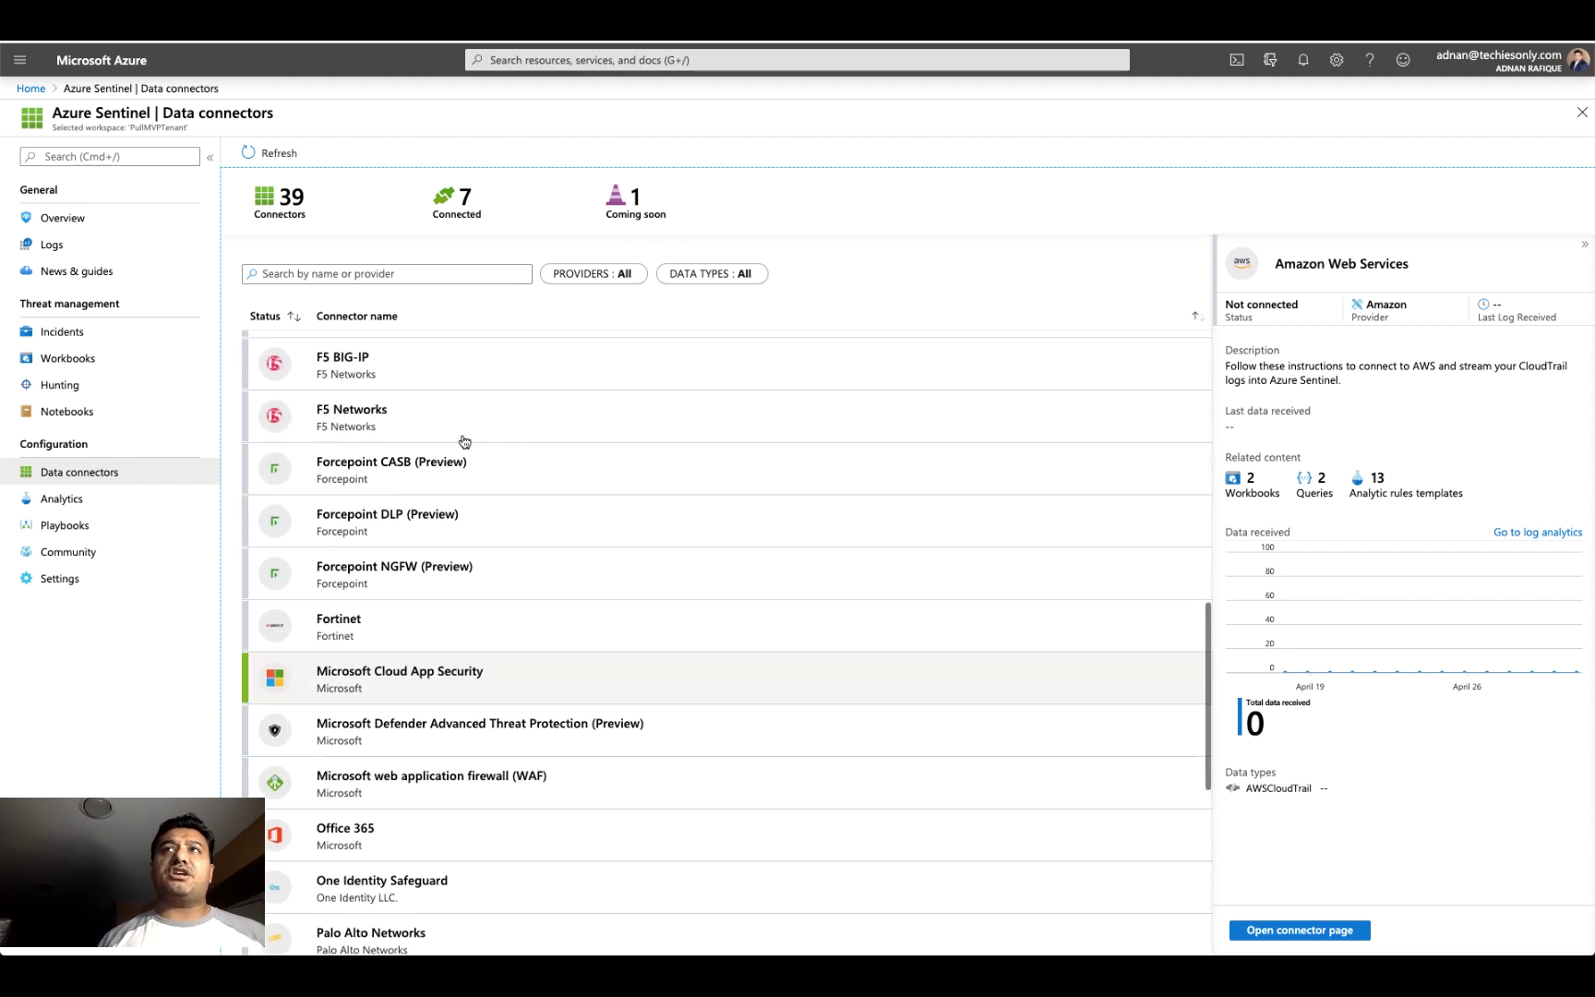
{"action": "scroll", "coordinate": [464, 441], "scroll_direction": "up", "scroll_amount": 7}
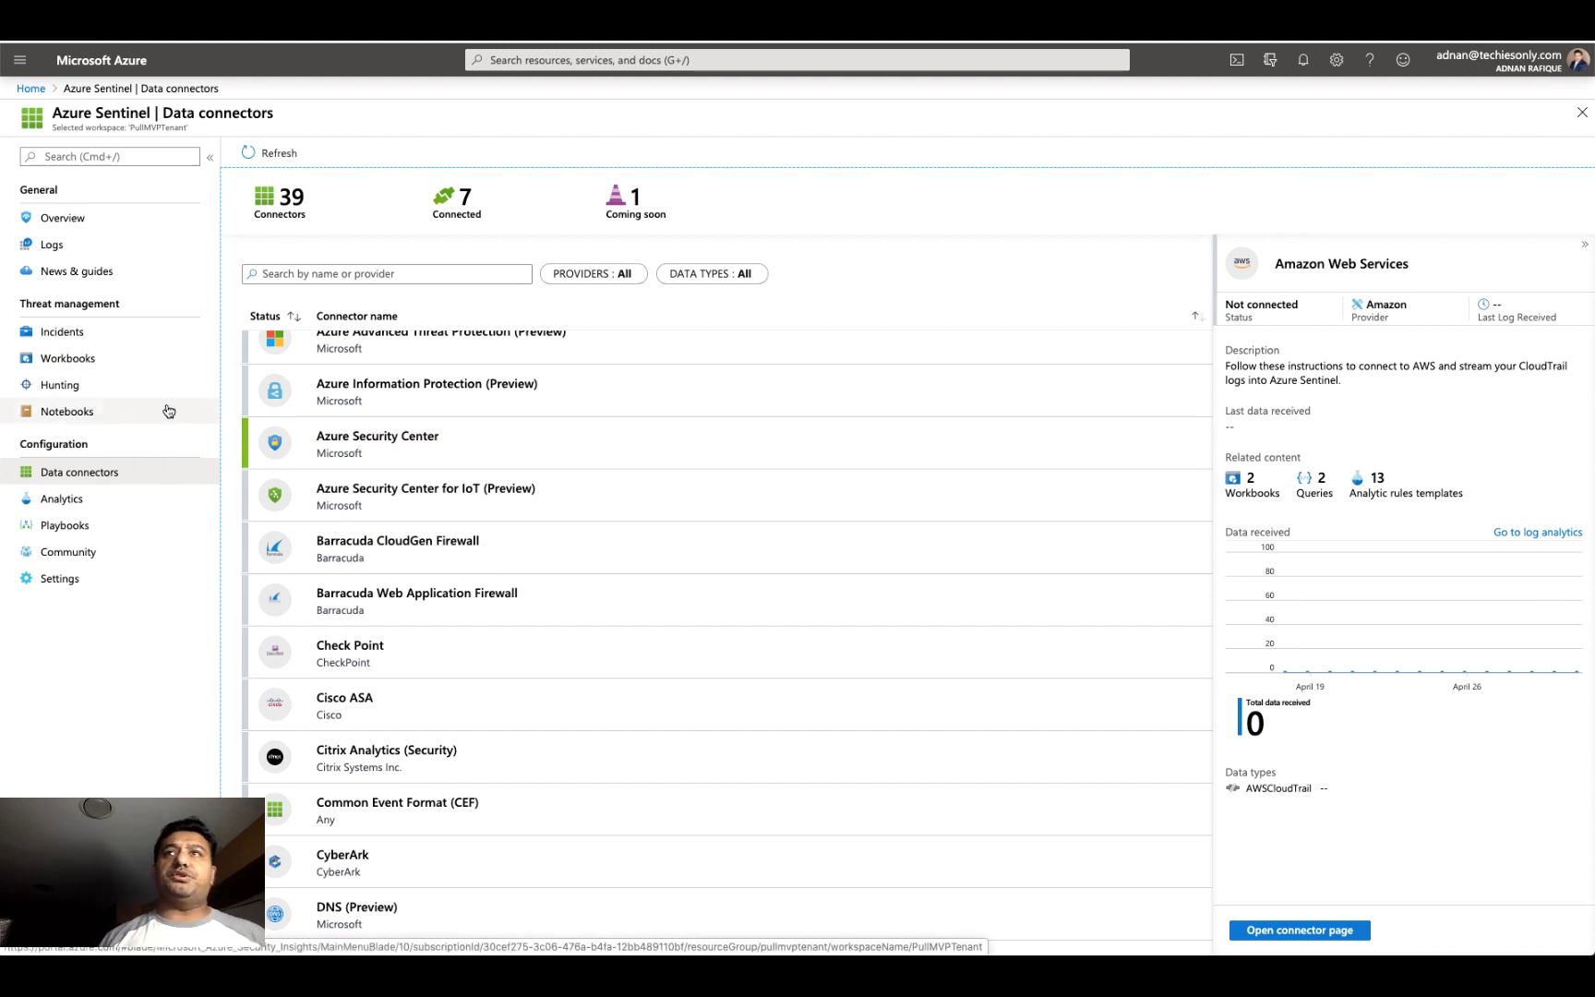
Browse the Azure Security Center, Azure AD Identity Protection and Azure Active Directory connector details
{"action": "left_click", "coordinate": [501, 459]}
{"action": "scroll", "coordinate": [501, 459], "scroll_direction": "up", "scroll_amount": 3}
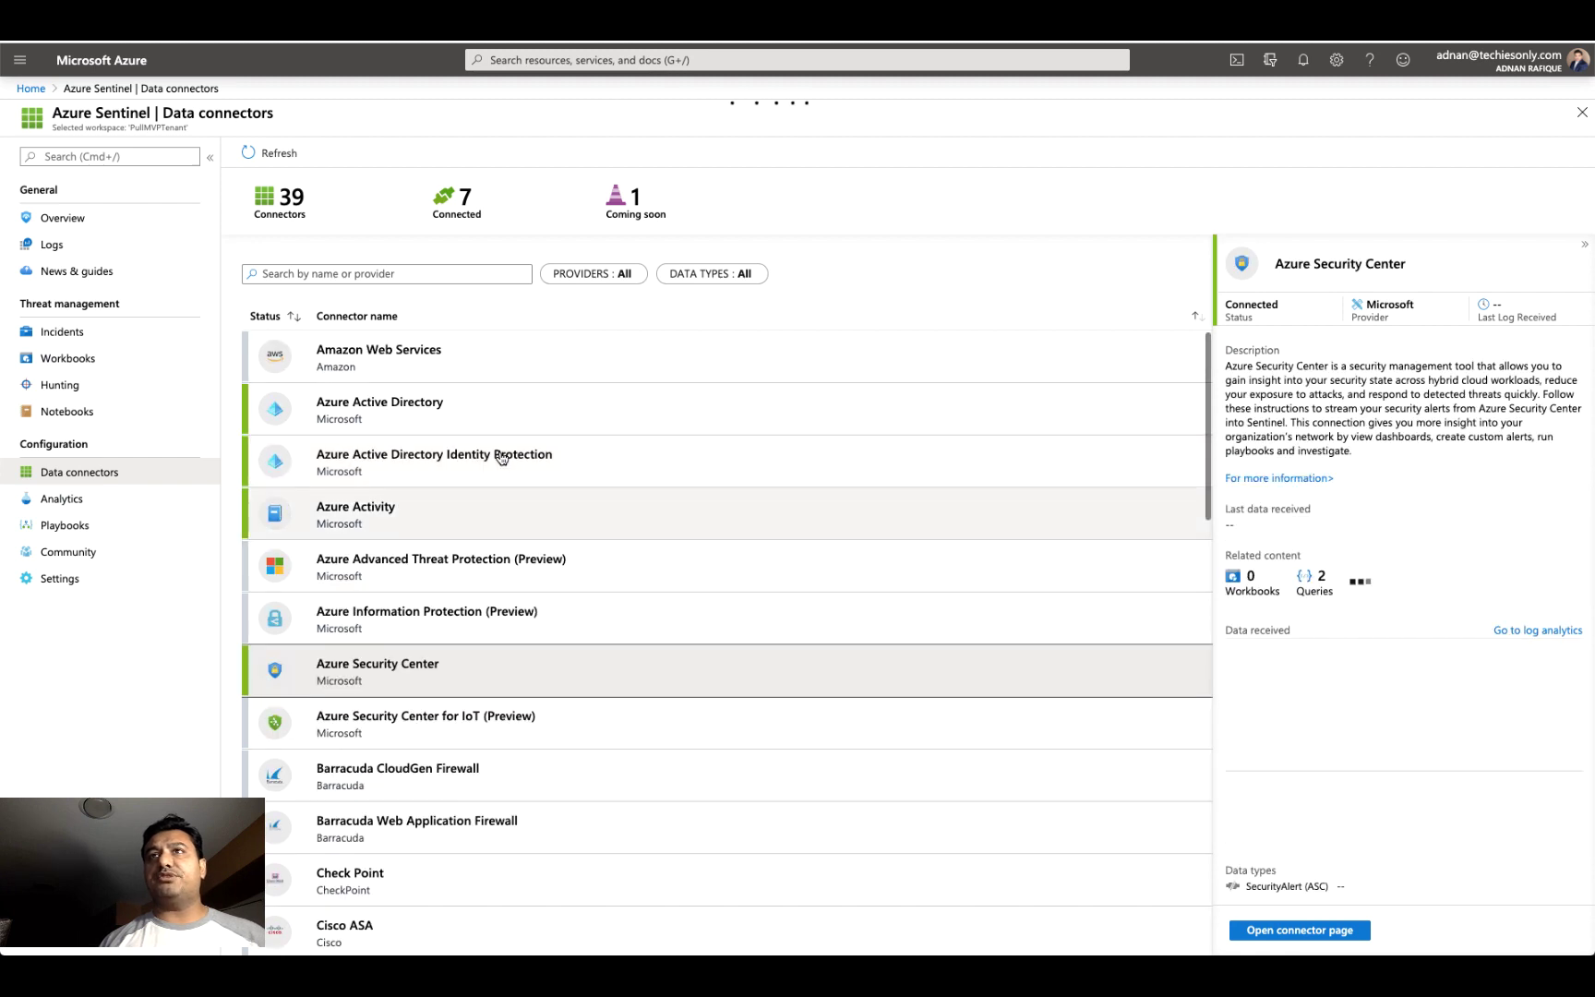
{"action": "left_click", "coordinate": [468, 420]}
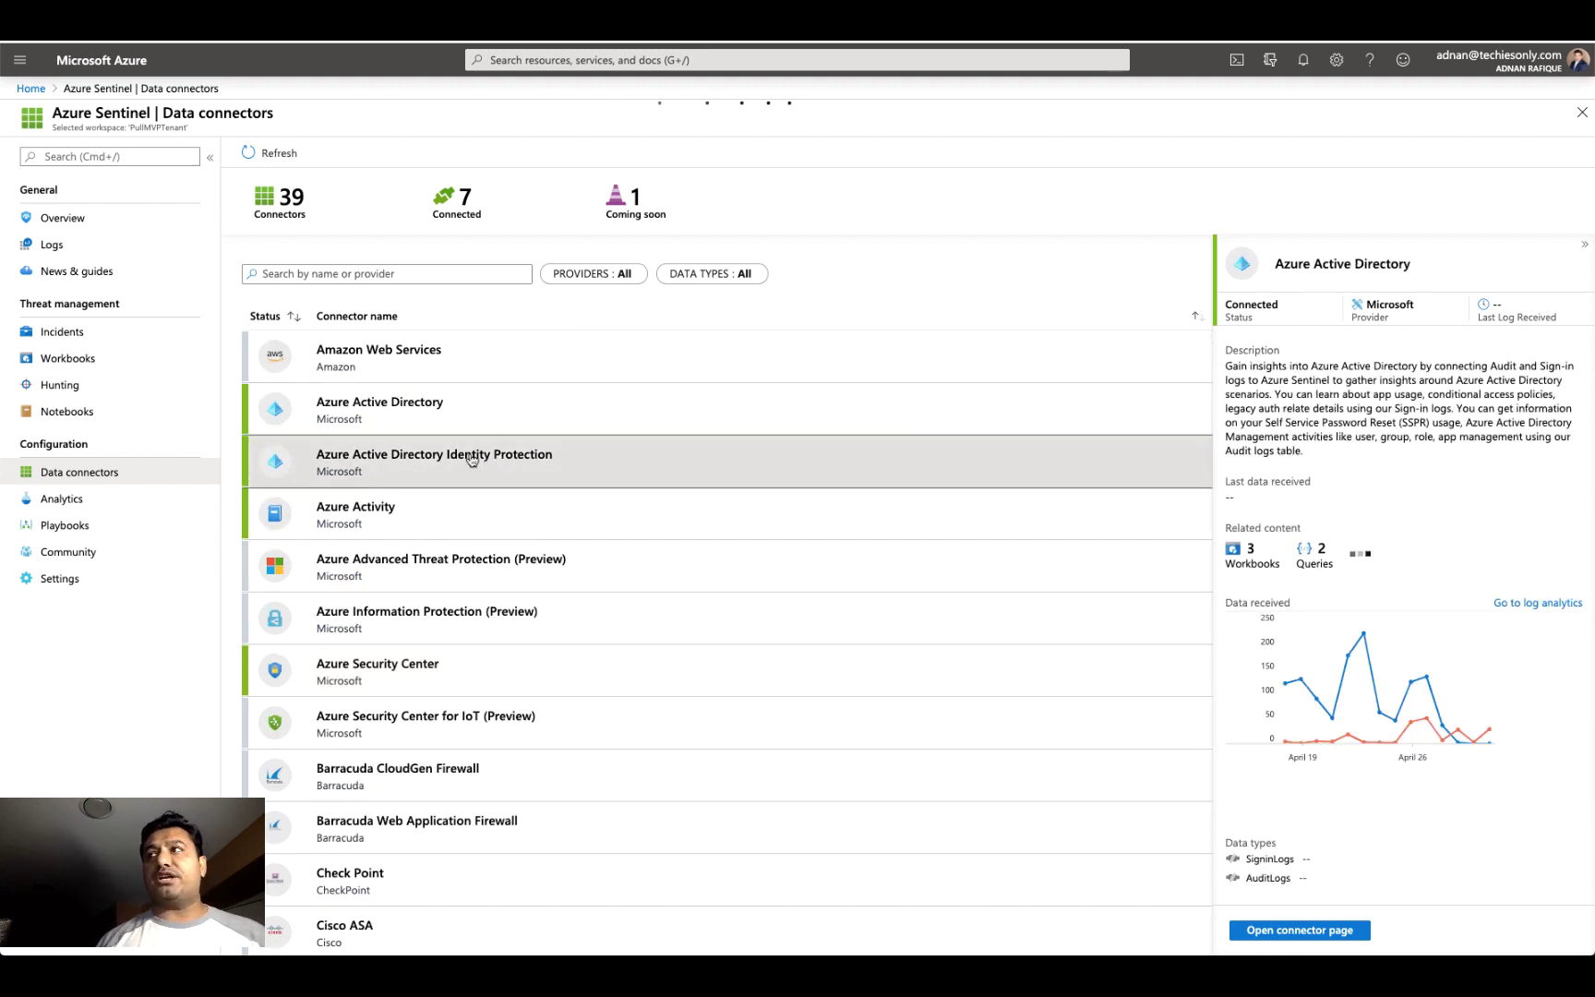
{"action": "left_click", "coordinate": [469, 456]}
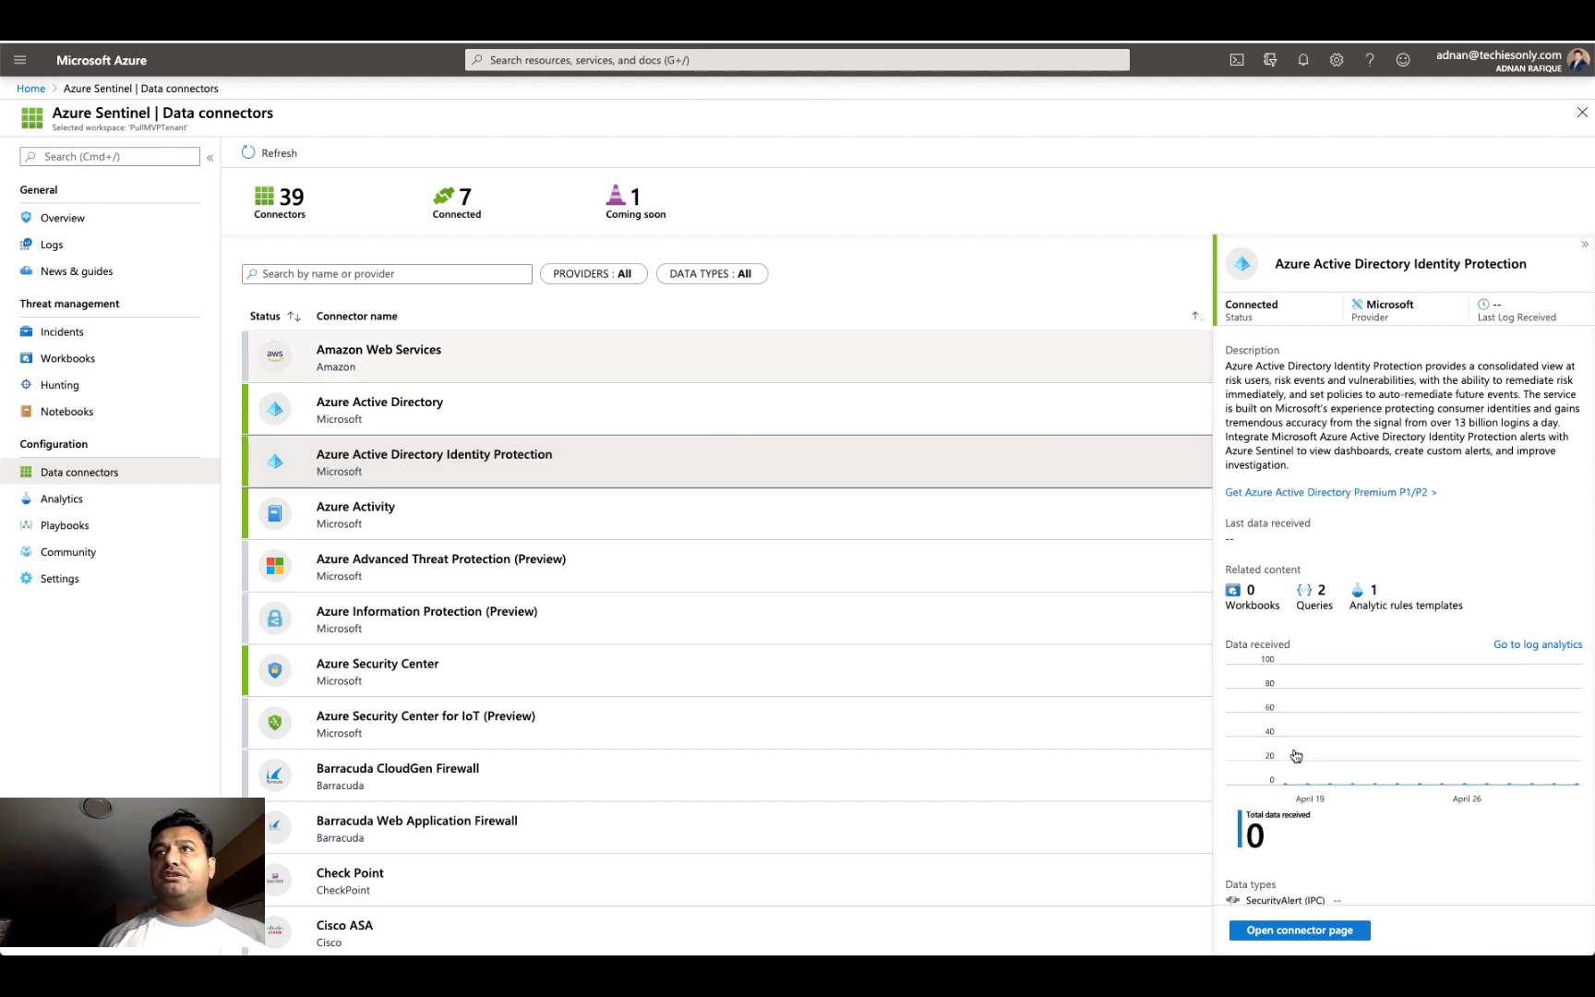
{"action": "left_click", "coordinate": [608, 410]}
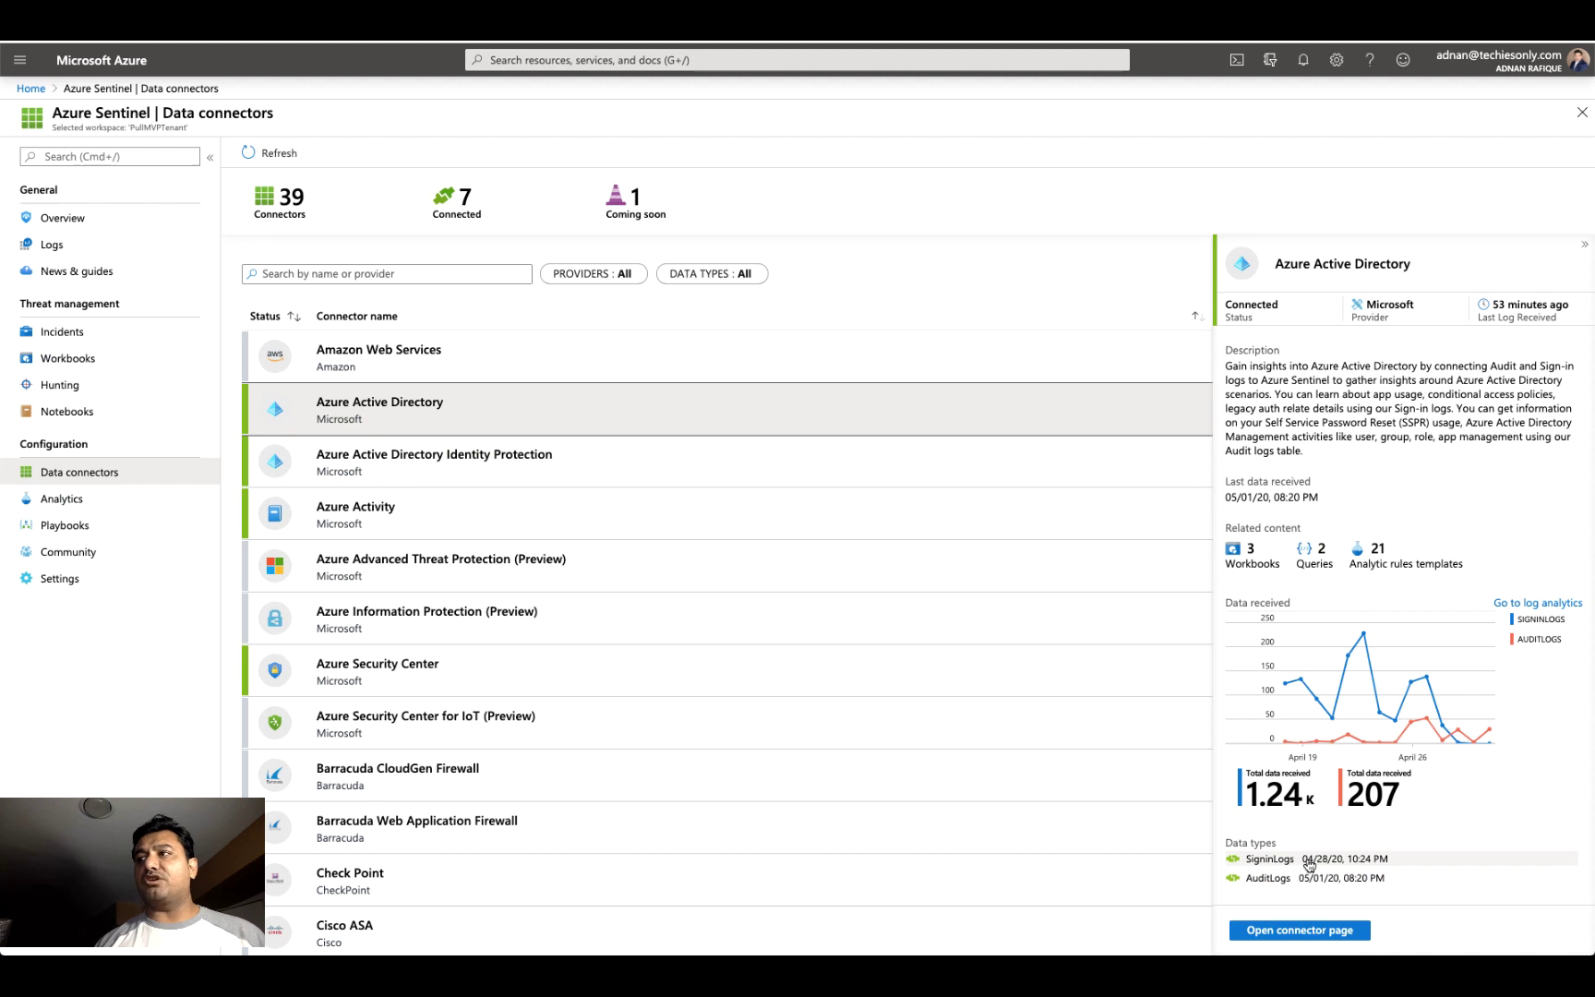
Highlight the sign-in insights sentence in the Azure Active Directory description, then go to Workbooks
{"action": "mouse_move", "coordinate": [1365, 637]}
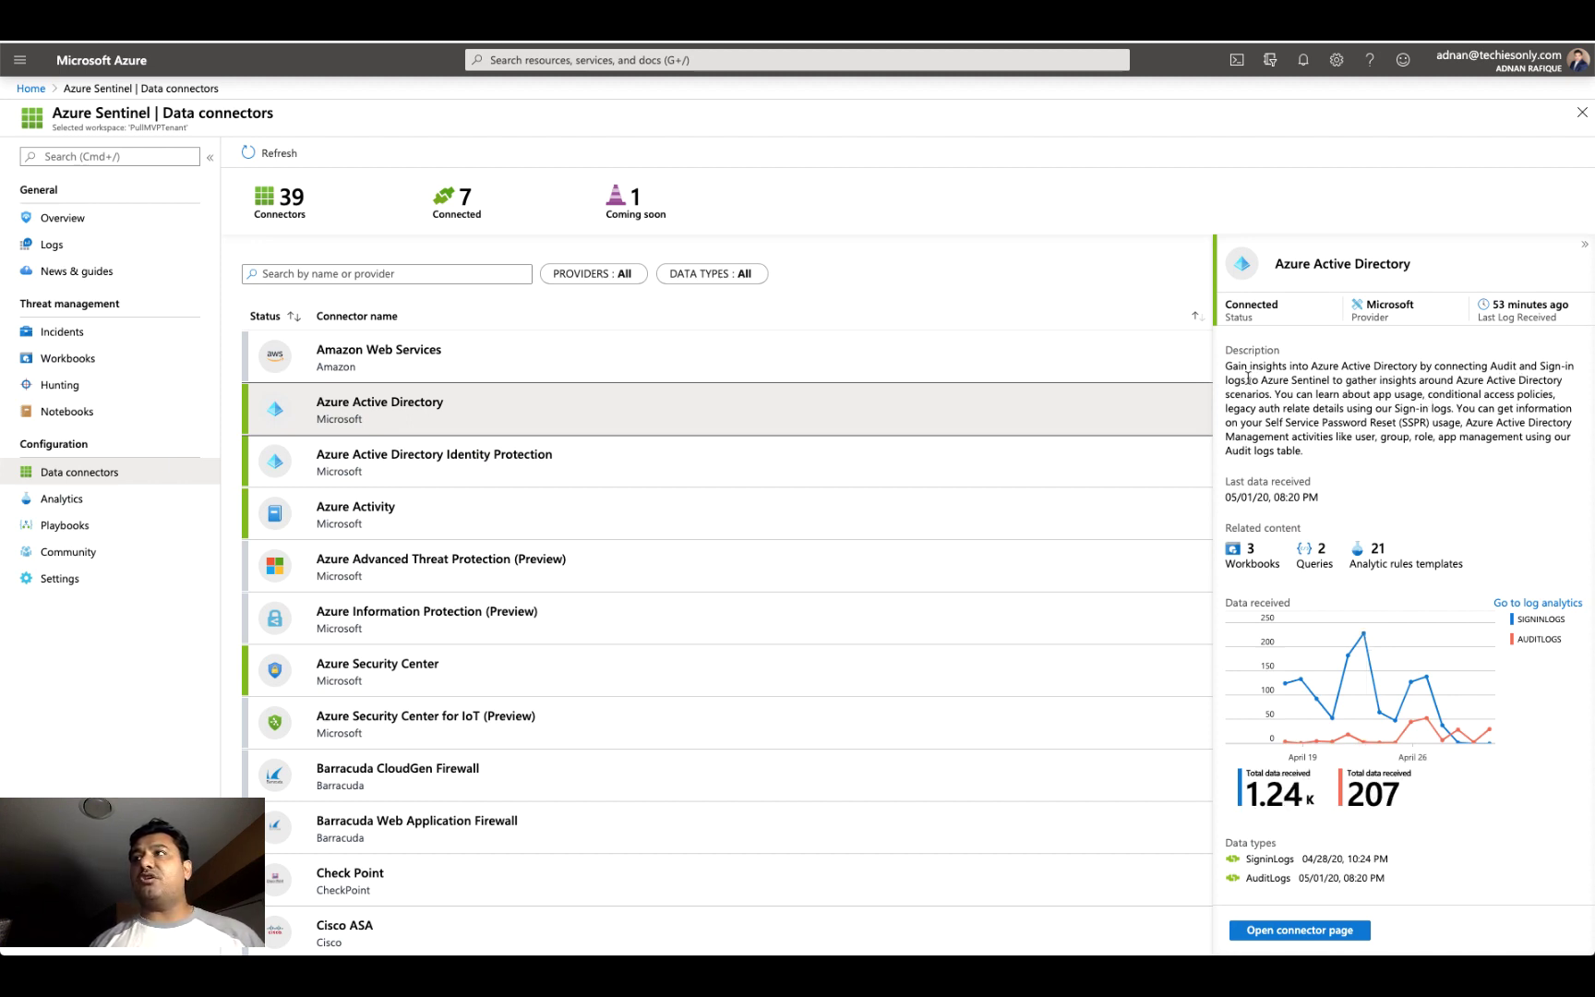
{"action": "left_click", "coordinate": [1271, 383]}
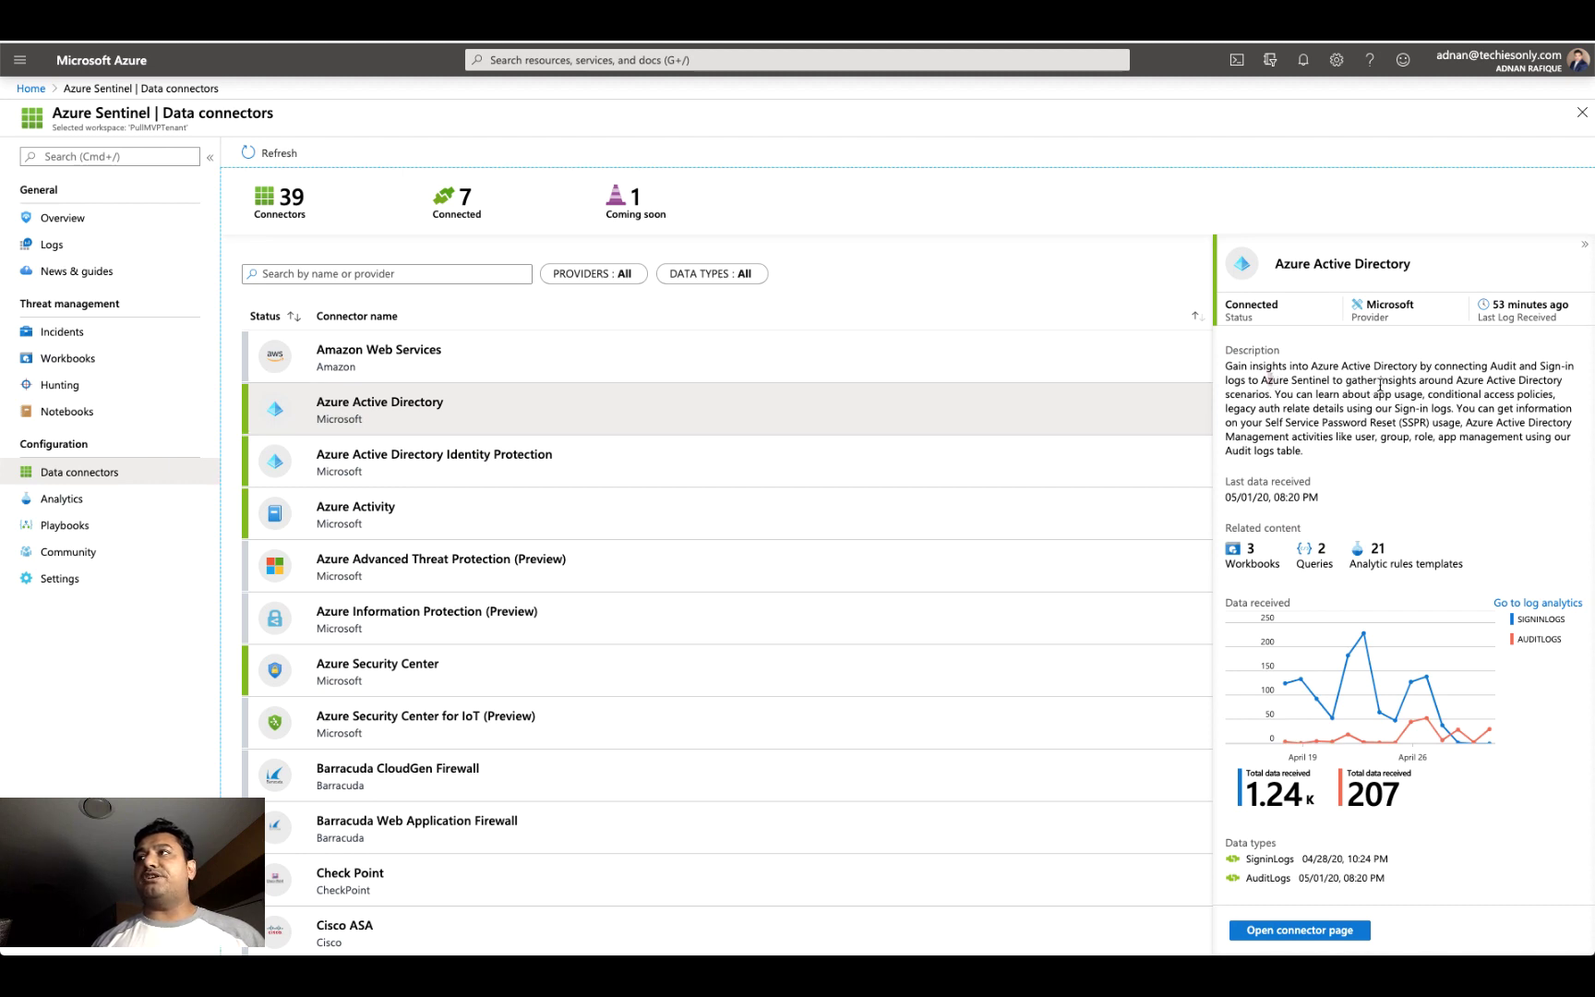
{"action": "left_click_drag", "start_coordinate": [1380, 381], "coordinate": [1443, 425]}
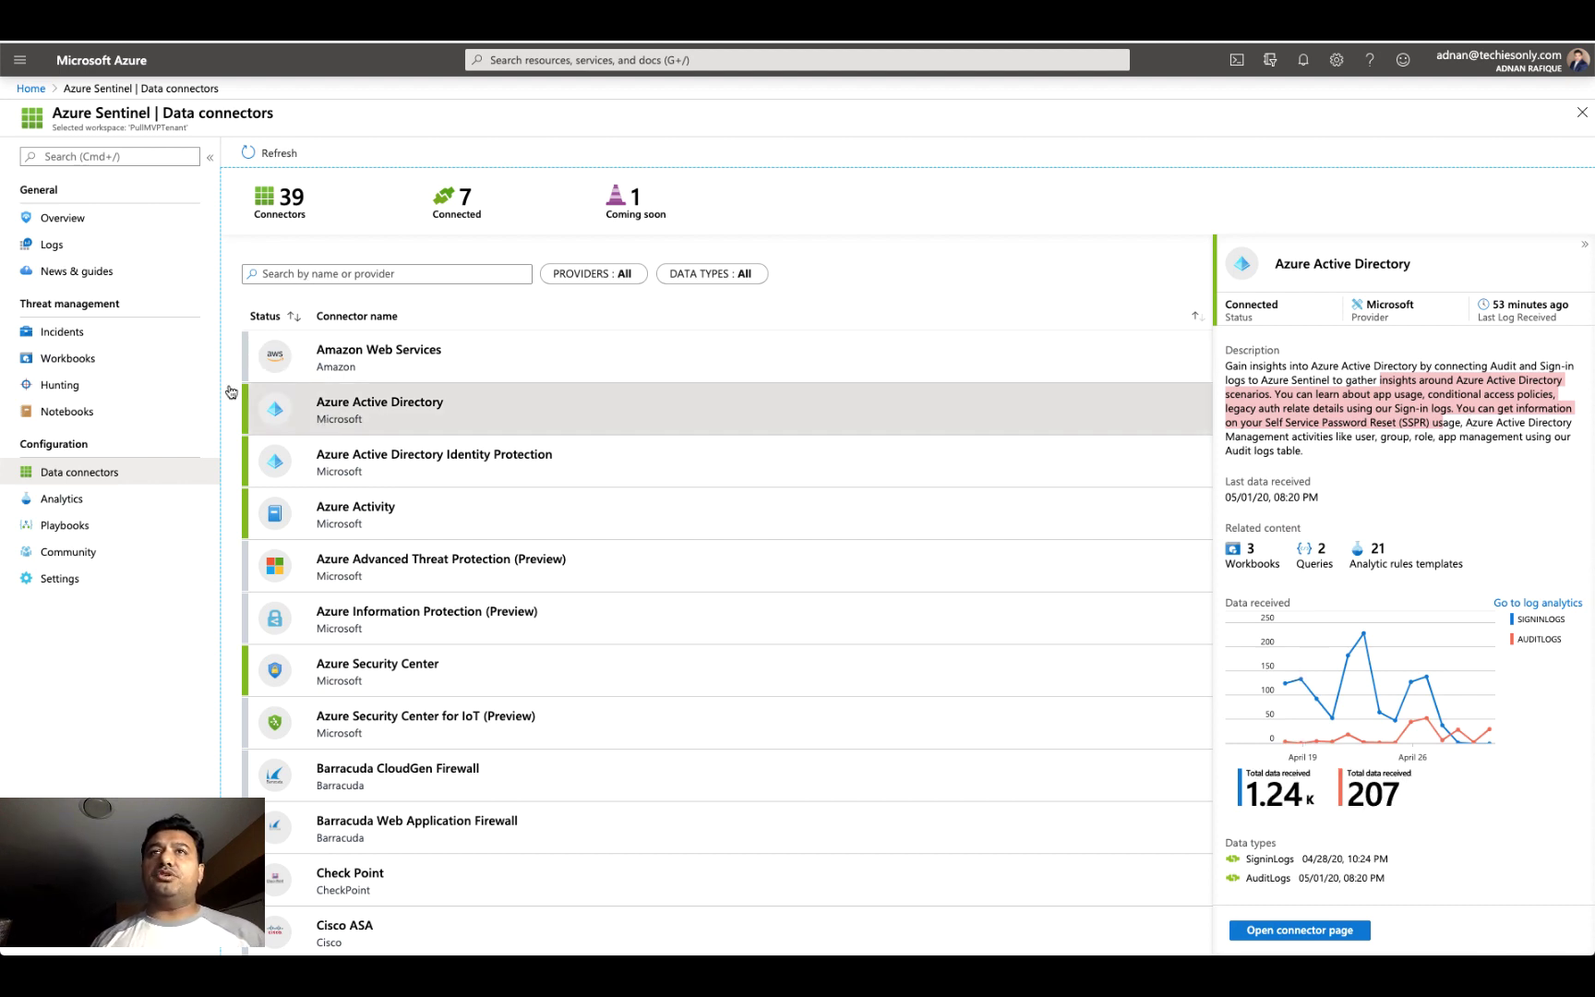
{"action": "left_click", "coordinate": [113, 358]}
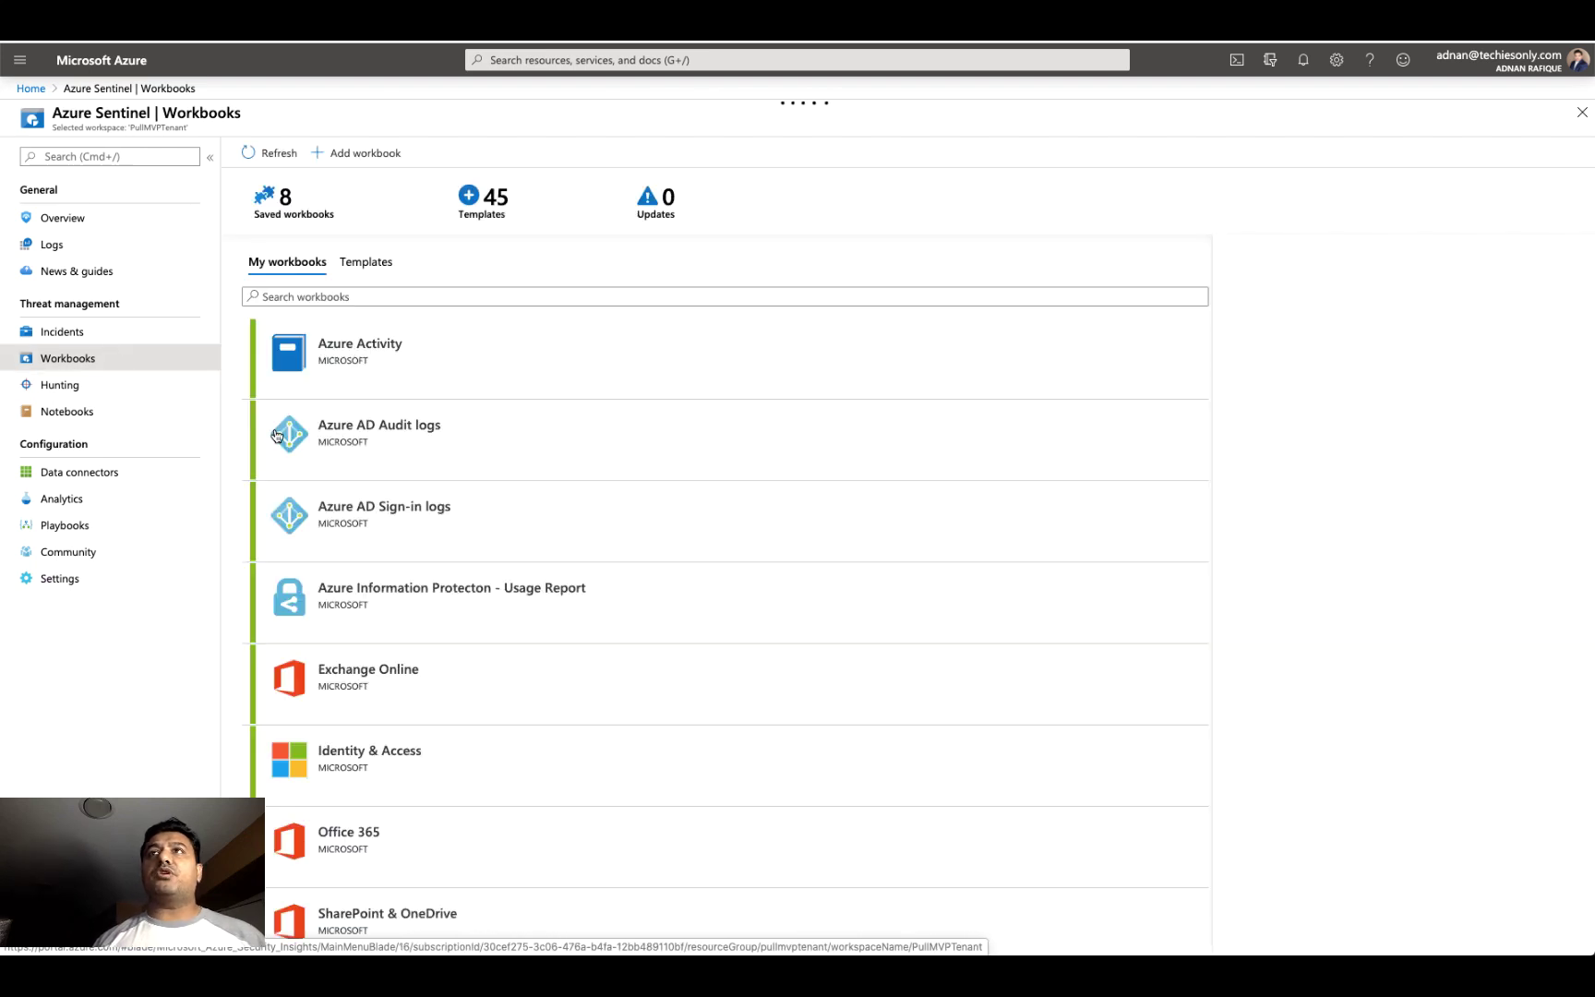
After glancing at Templates, select Azure AD Sign-in logs in My workbooks and view it
{"action": "left_click", "coordinate": [366, 261]}
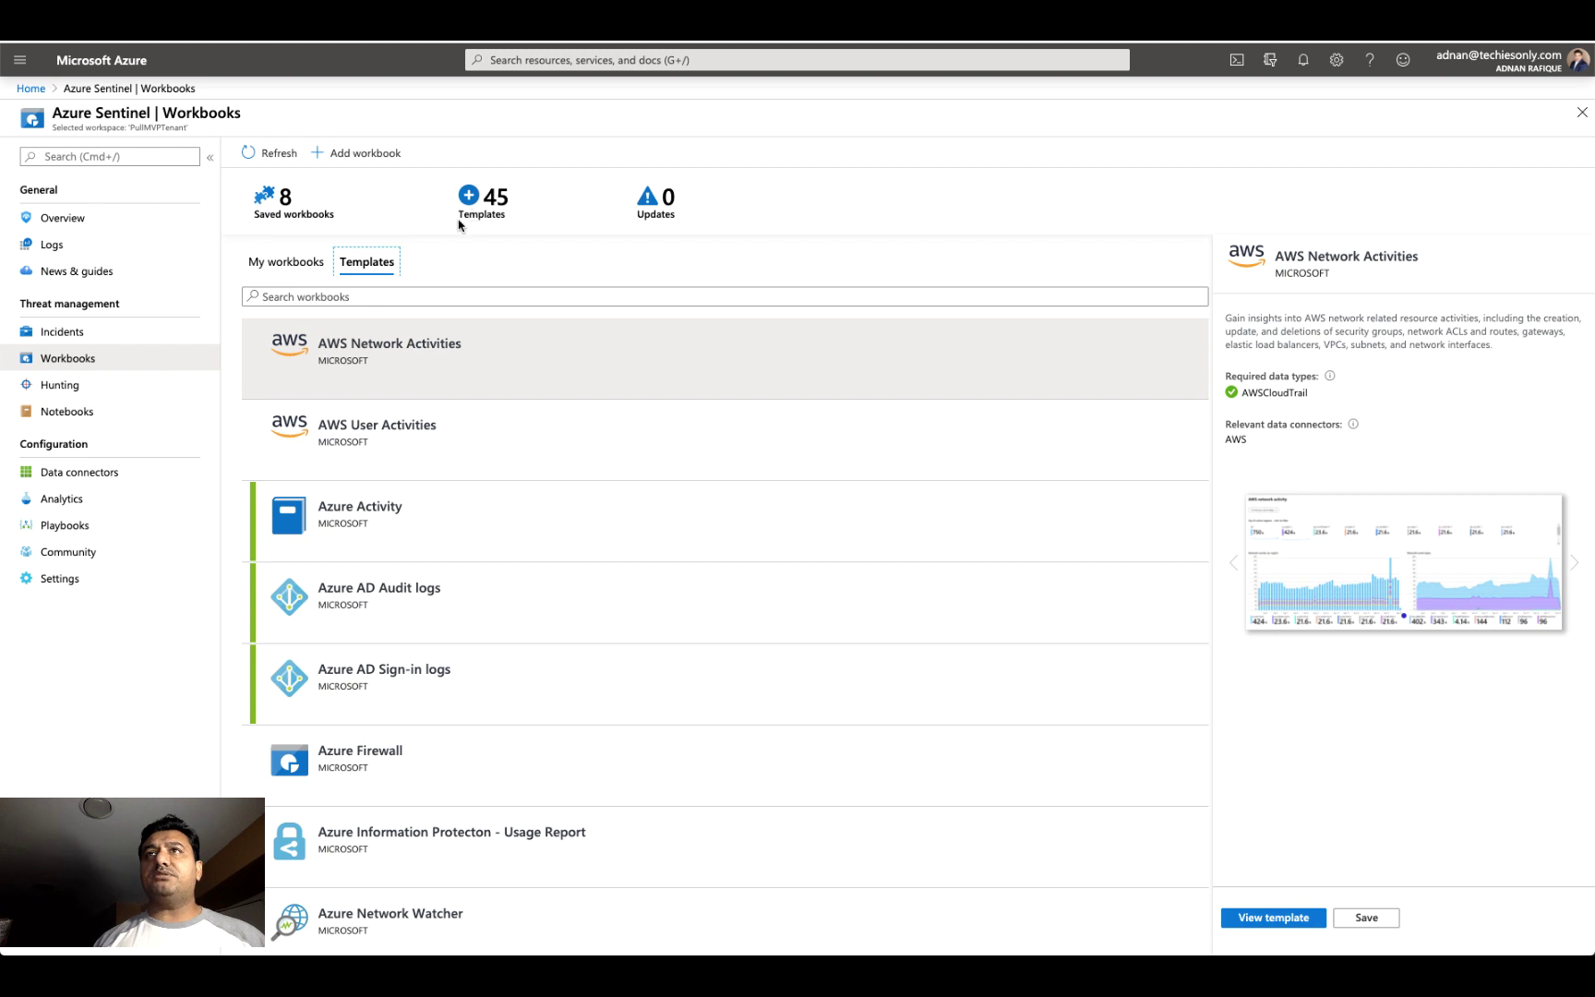
{"action": "left_click", "coordinate": [291, 263]}
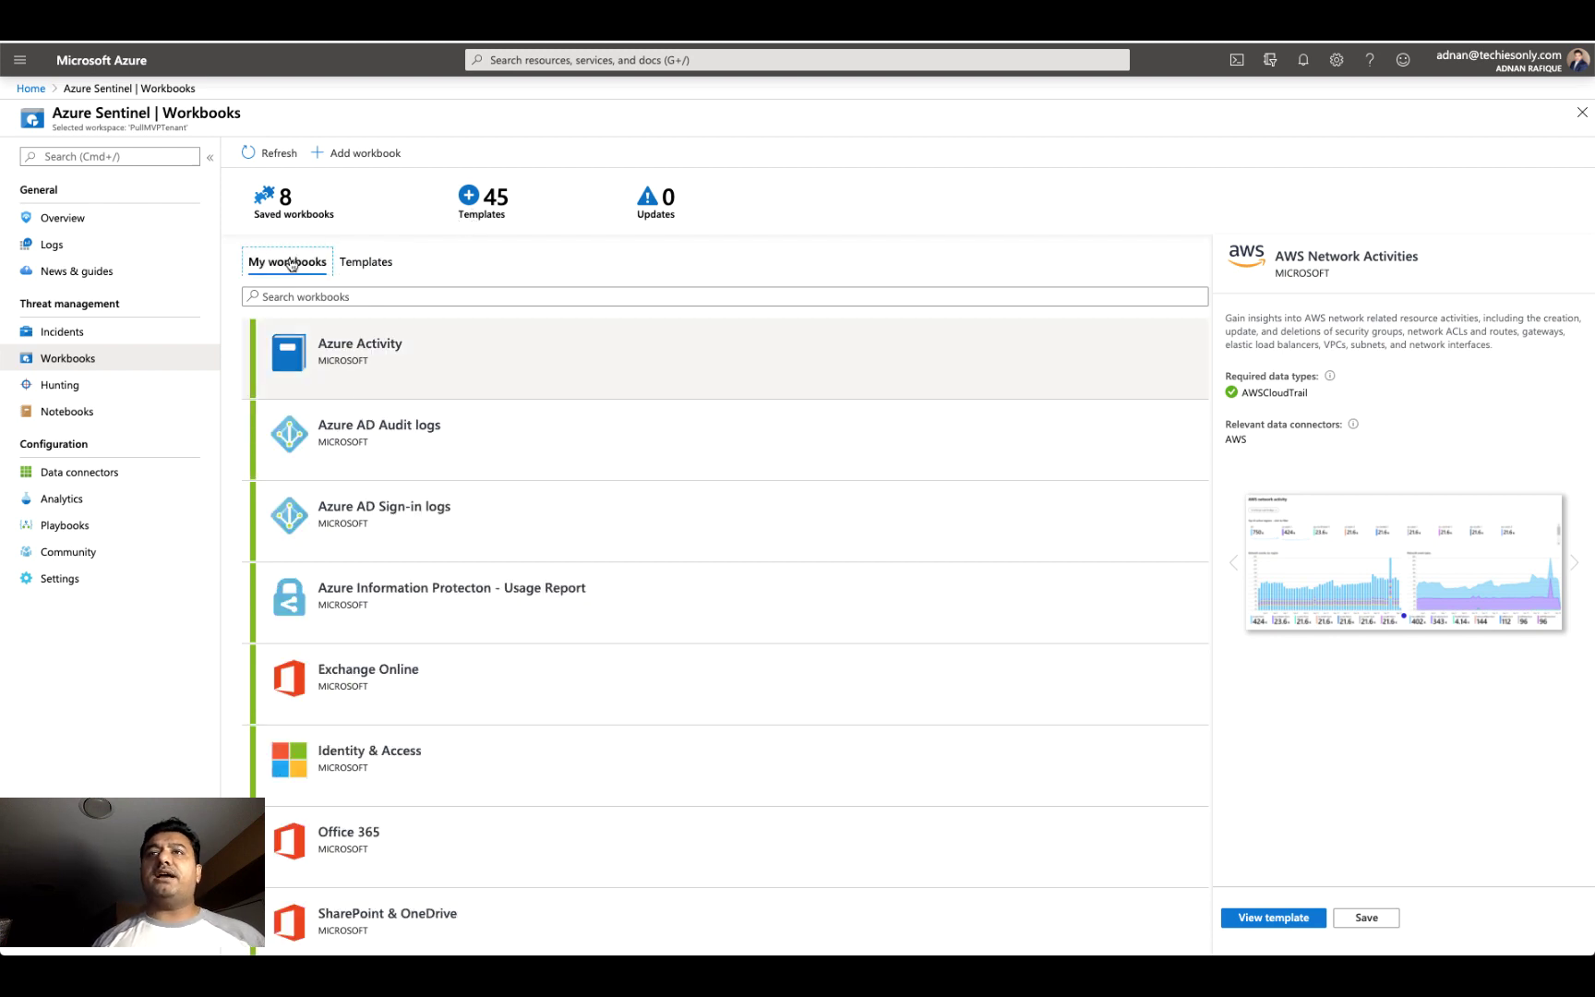
{"action": "left_click", "coordinate": [367, 526]}
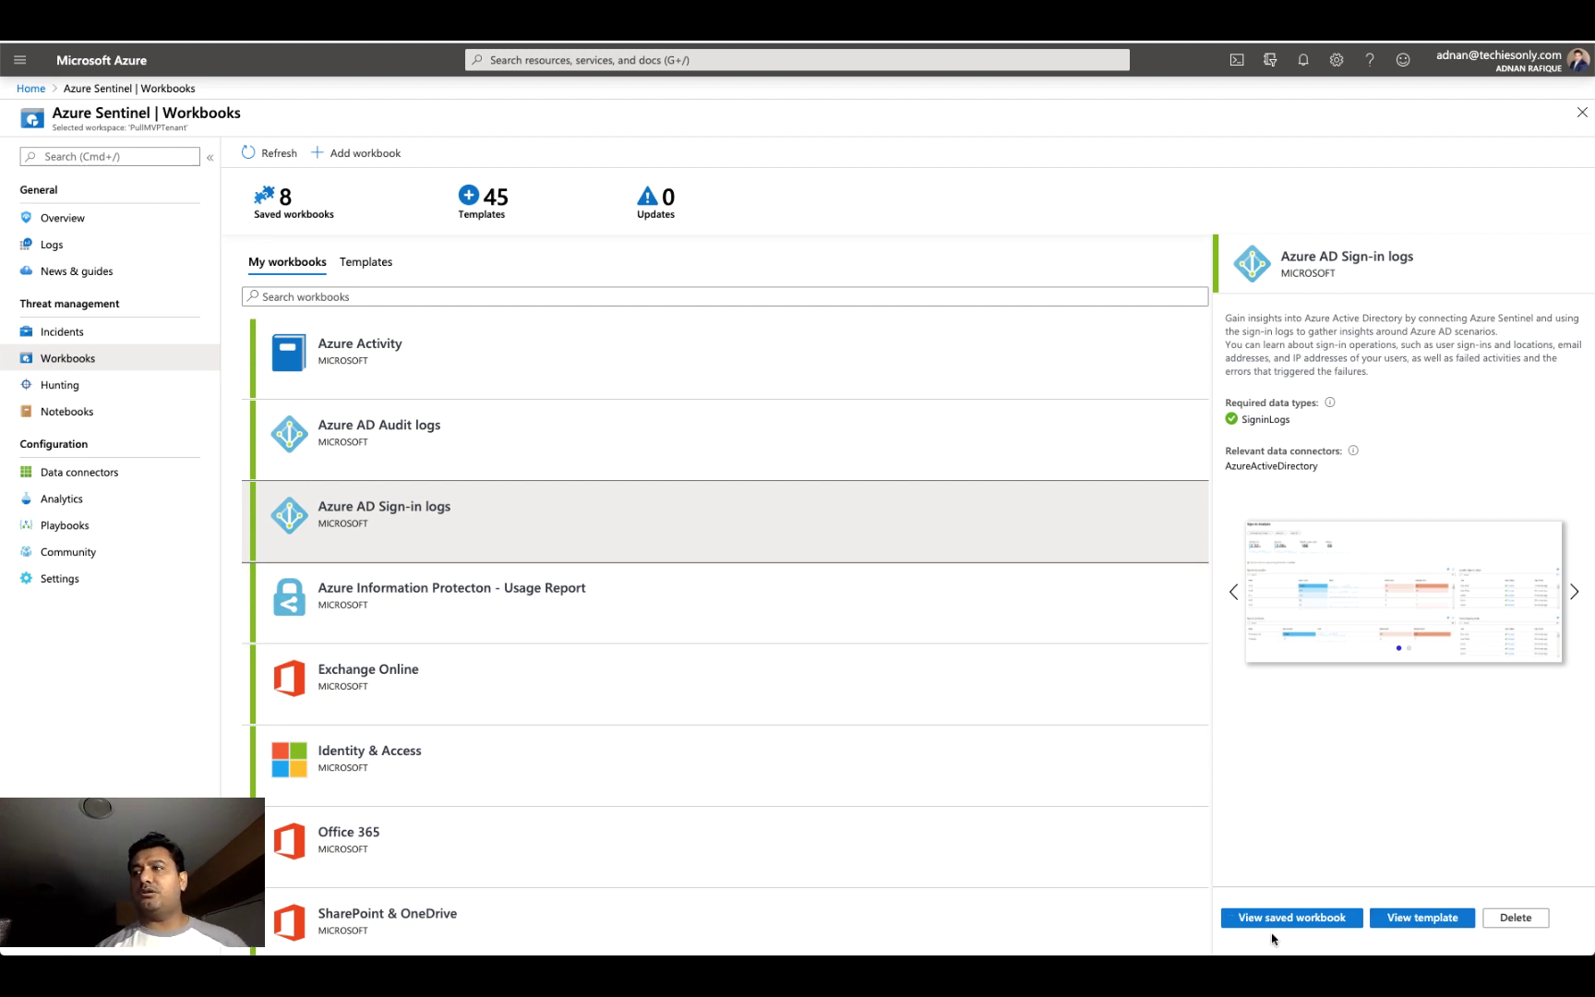
{"action": "left_click", "coordinate": [1336, 919]}
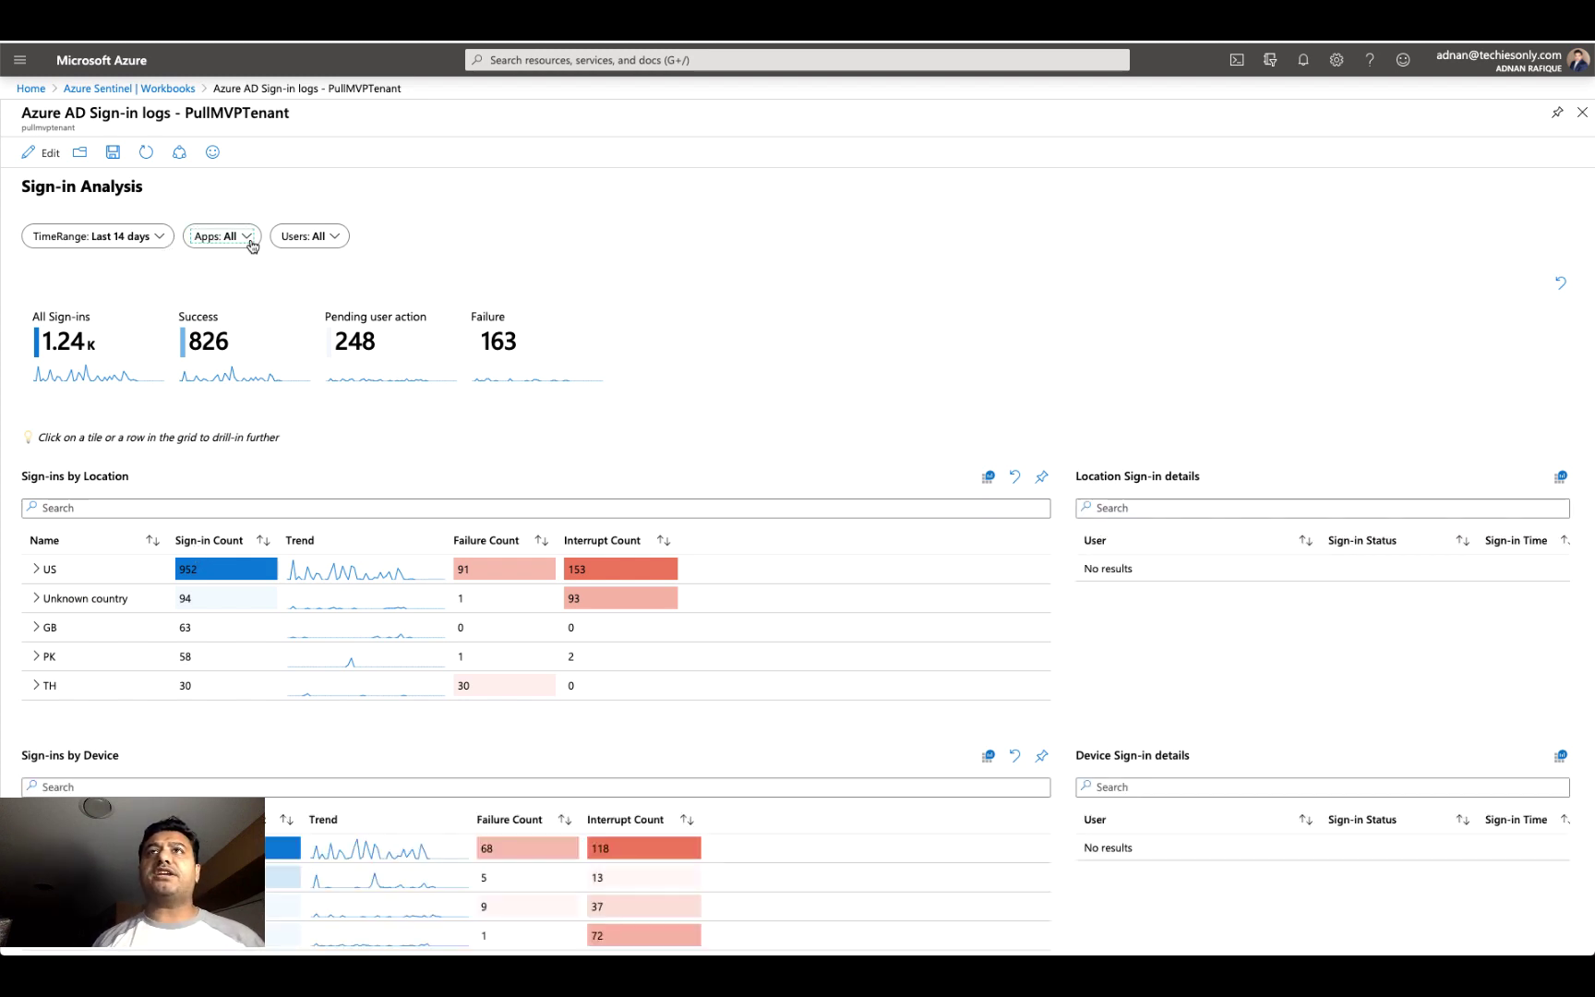
Check the TimeRange and Apps filter options, keeping 14 days with all apps and users
{"action": "left_click", "coordinate": [171, 240]}
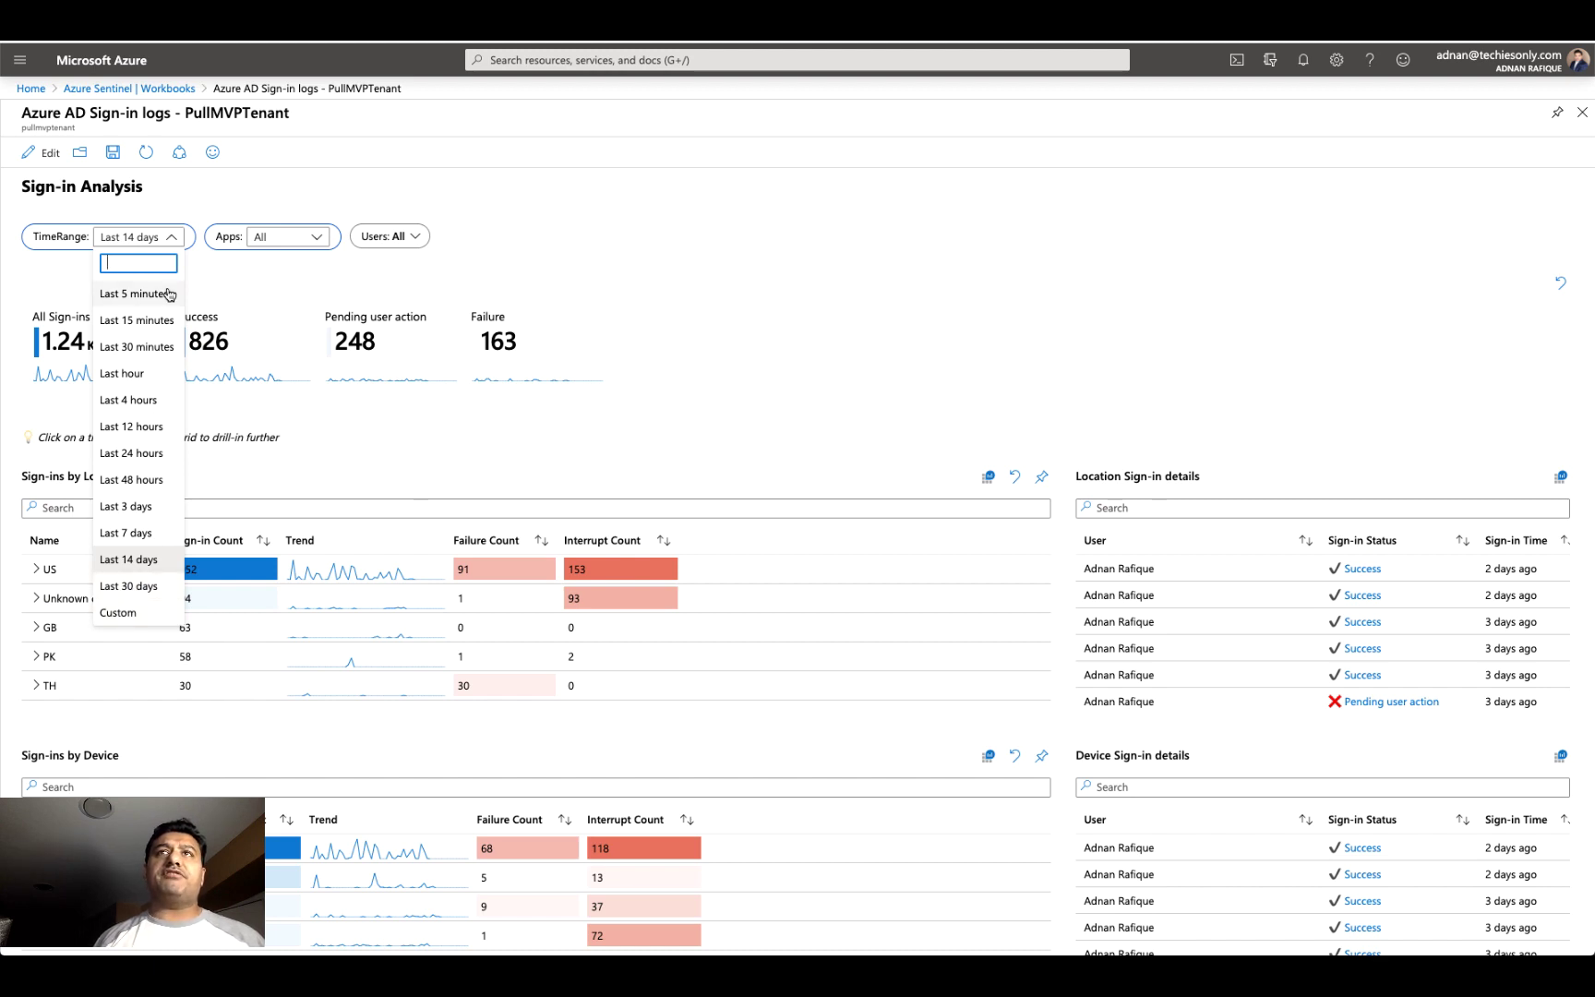
{"action": "left_click", "coordinate": [325, 238]}
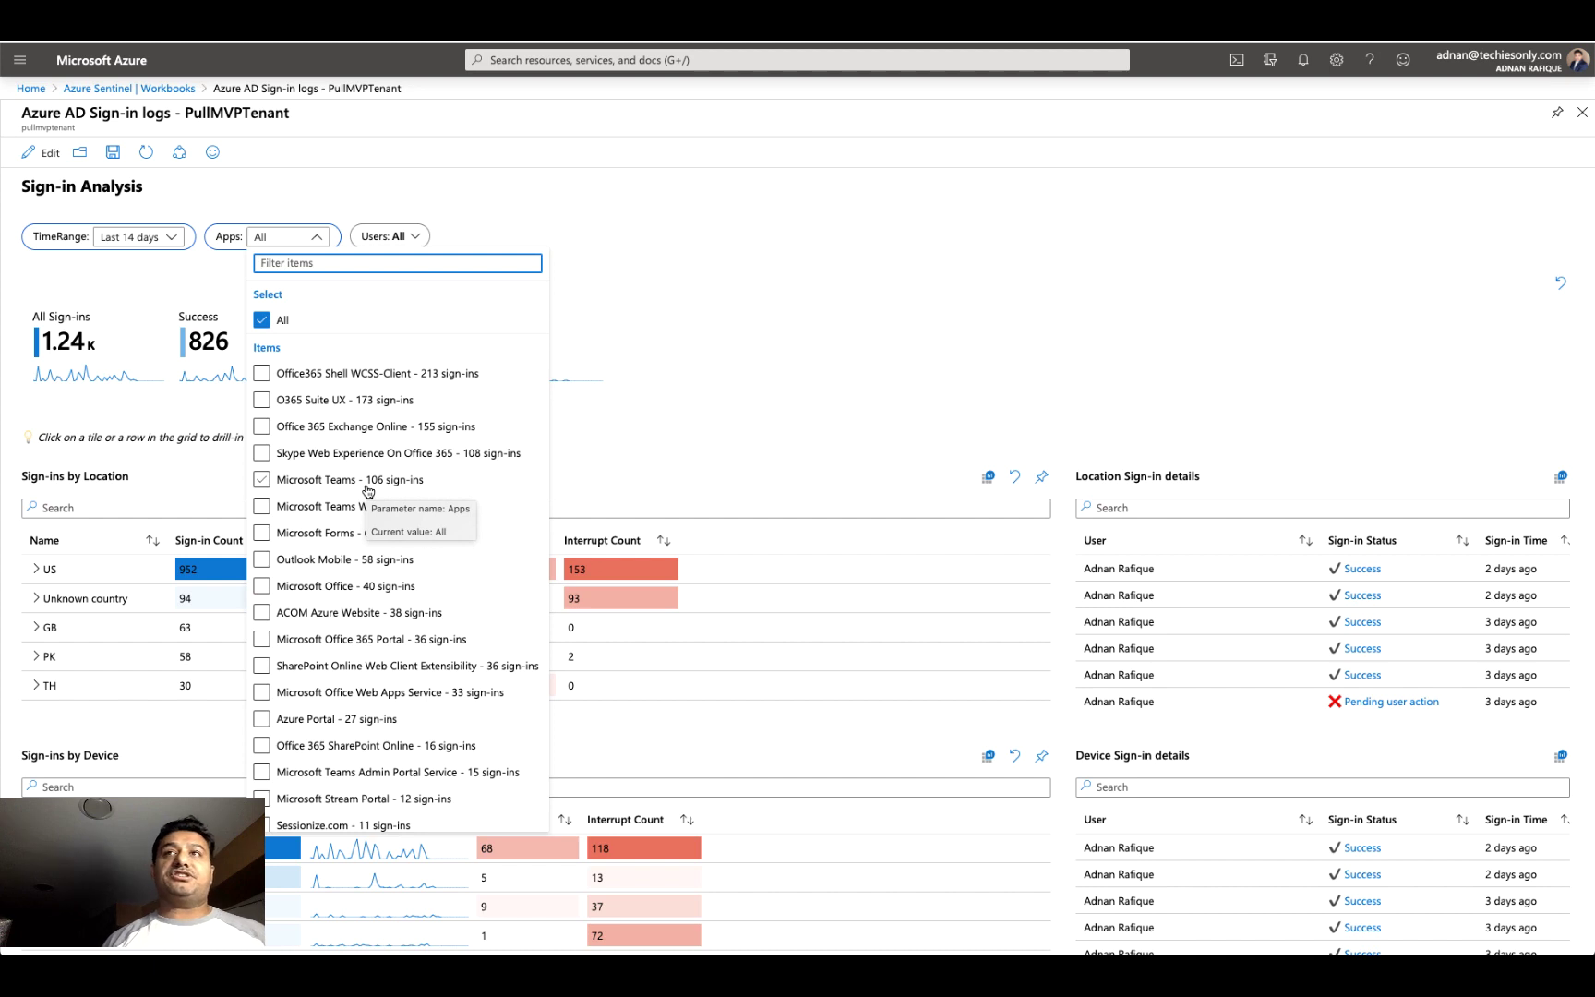
{"action": "scroll", "coordinate": [368, 490], "scroll_direction": "down", "scroll_amount": 3}
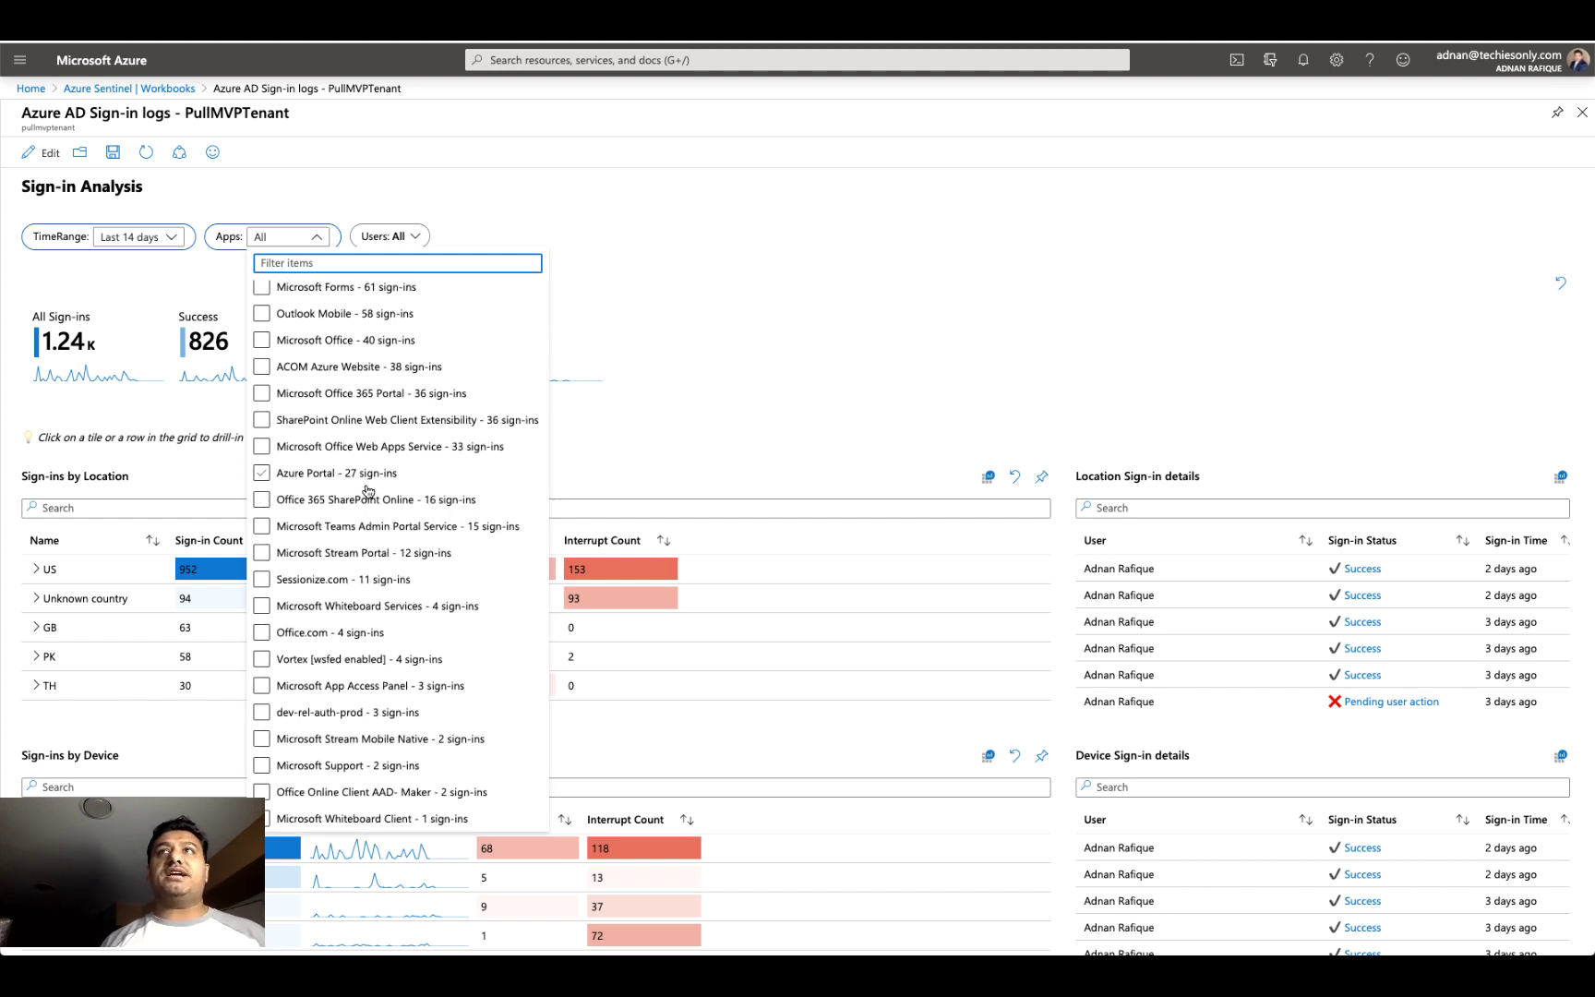
{"action": "left_click", "coordinate": [420, 239]}
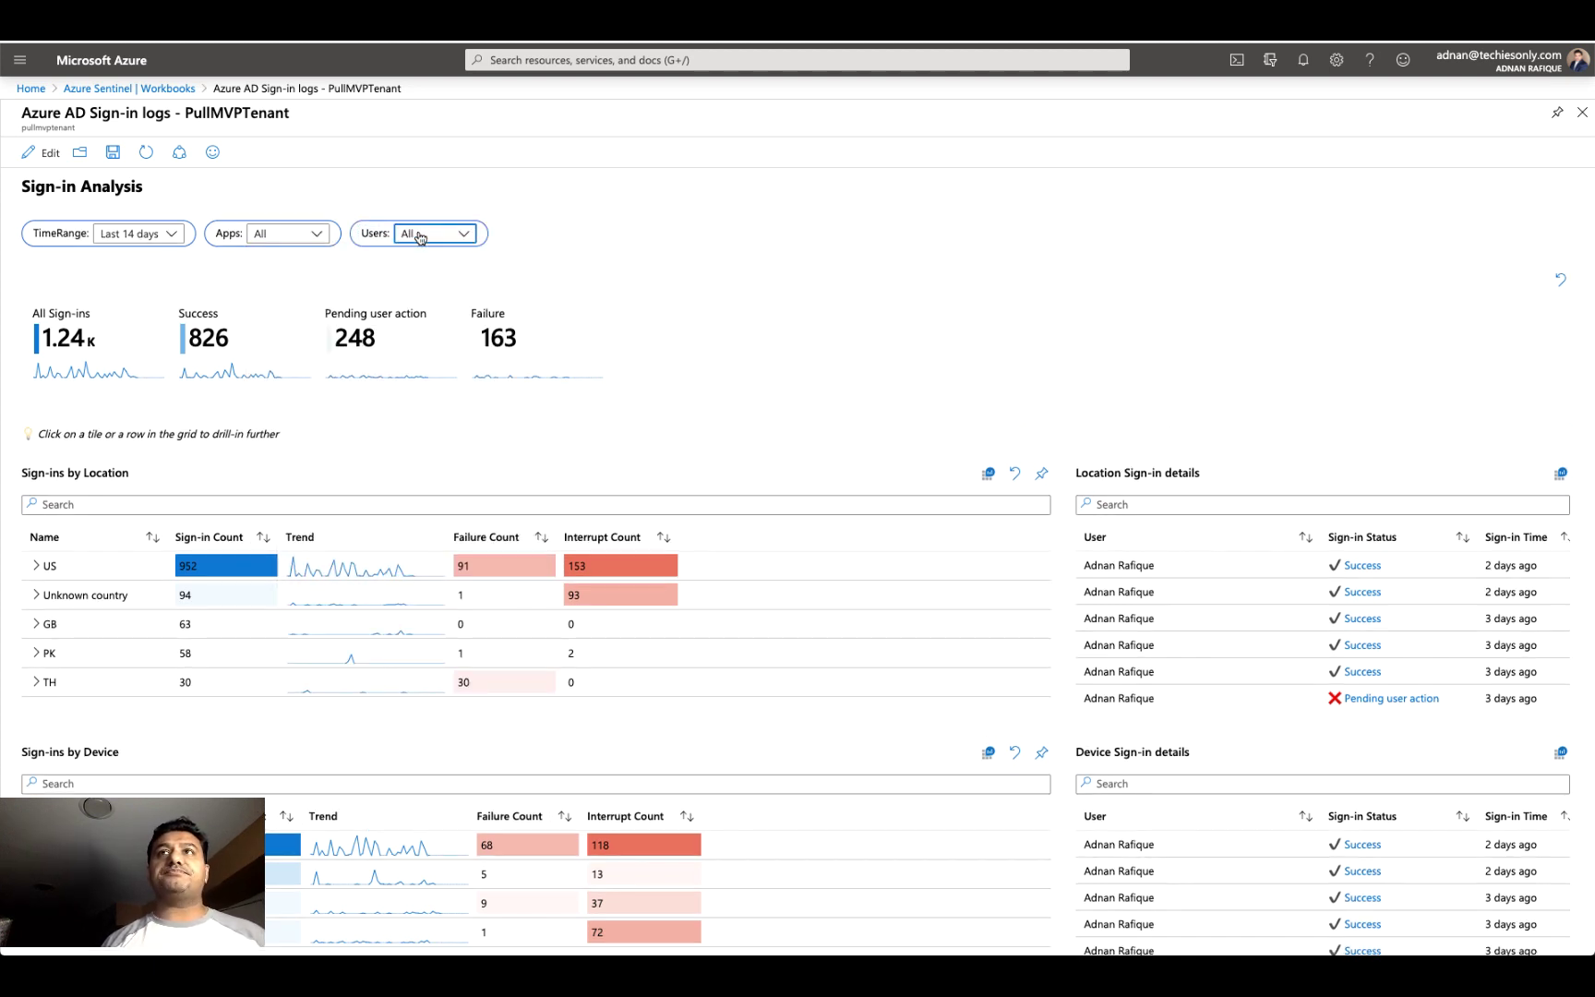
Look at the Users filter unchanged, then switch the workbook time range to Last 24 hours
{"action": "left_click", "coordinate": [466, 237]}
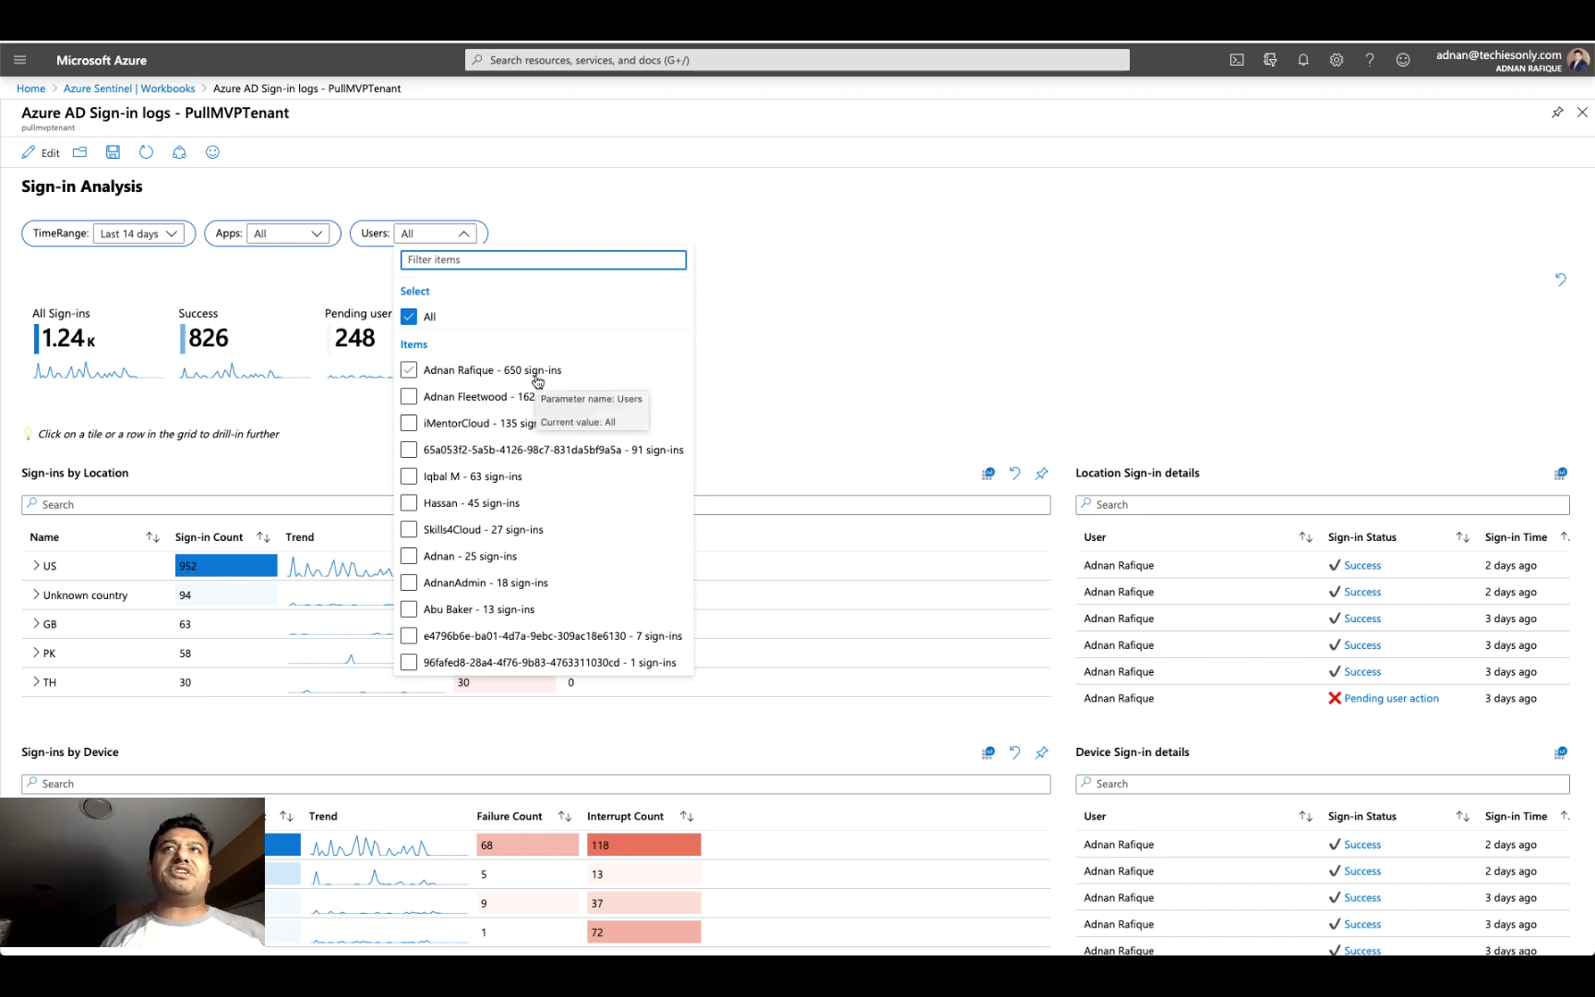
{"action": "left_click", "coordinate": [179, 228]}
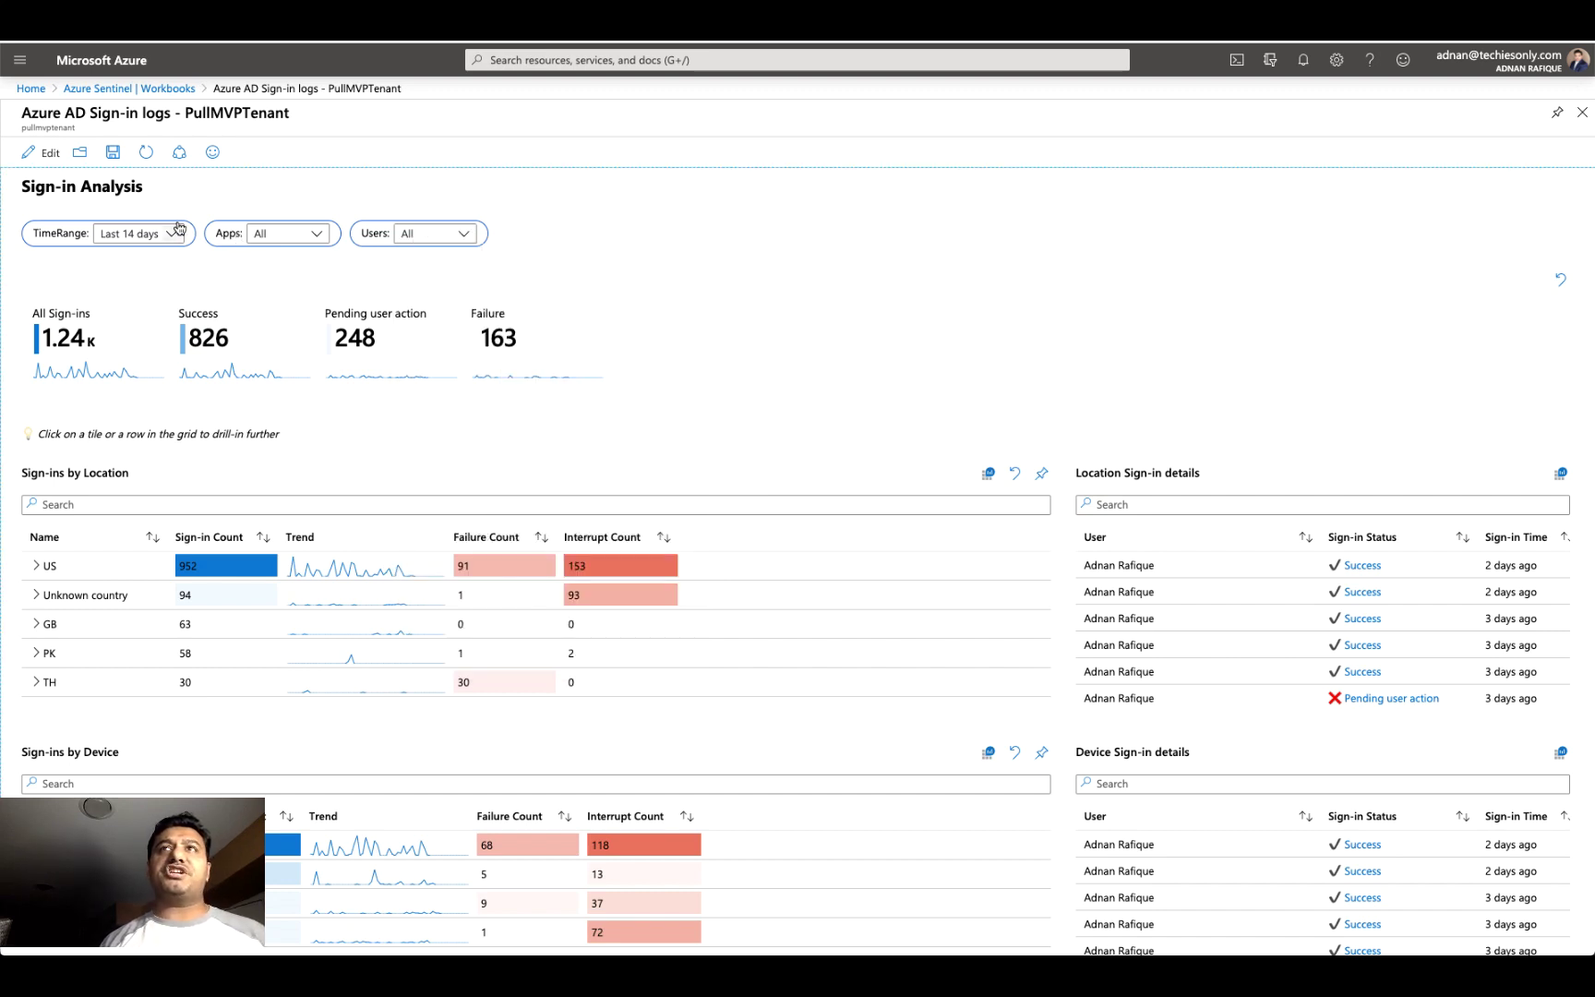
{"action": "left_click", "coordinate": [179, 228]}
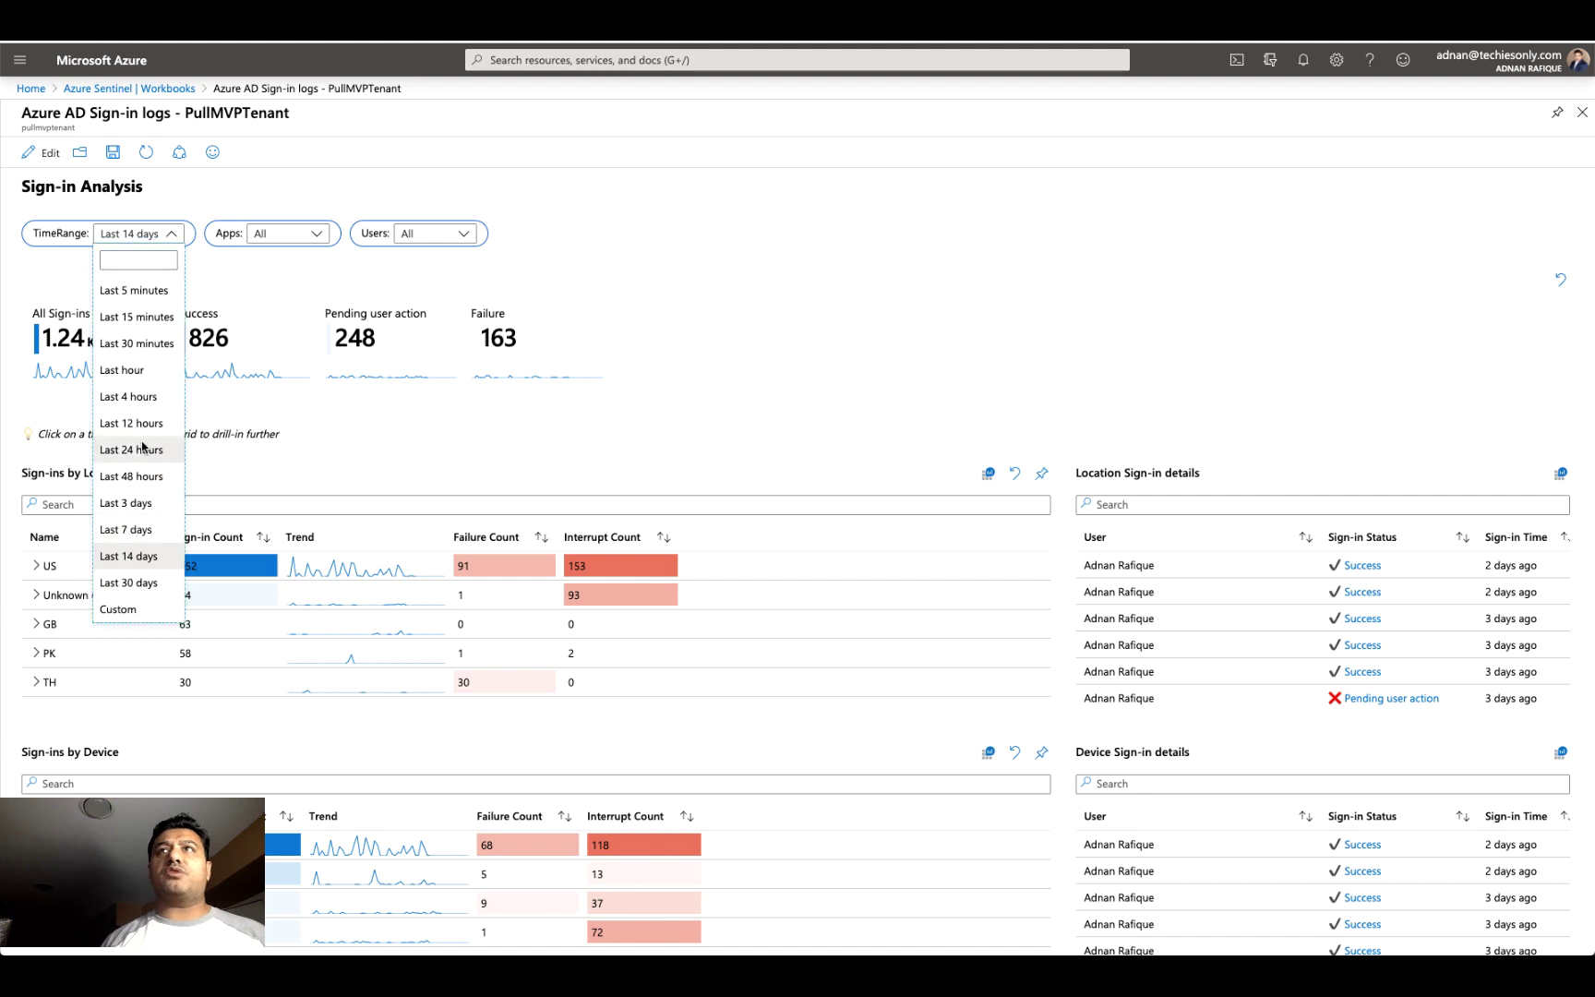
{"action": "key", "text": "Escape"}
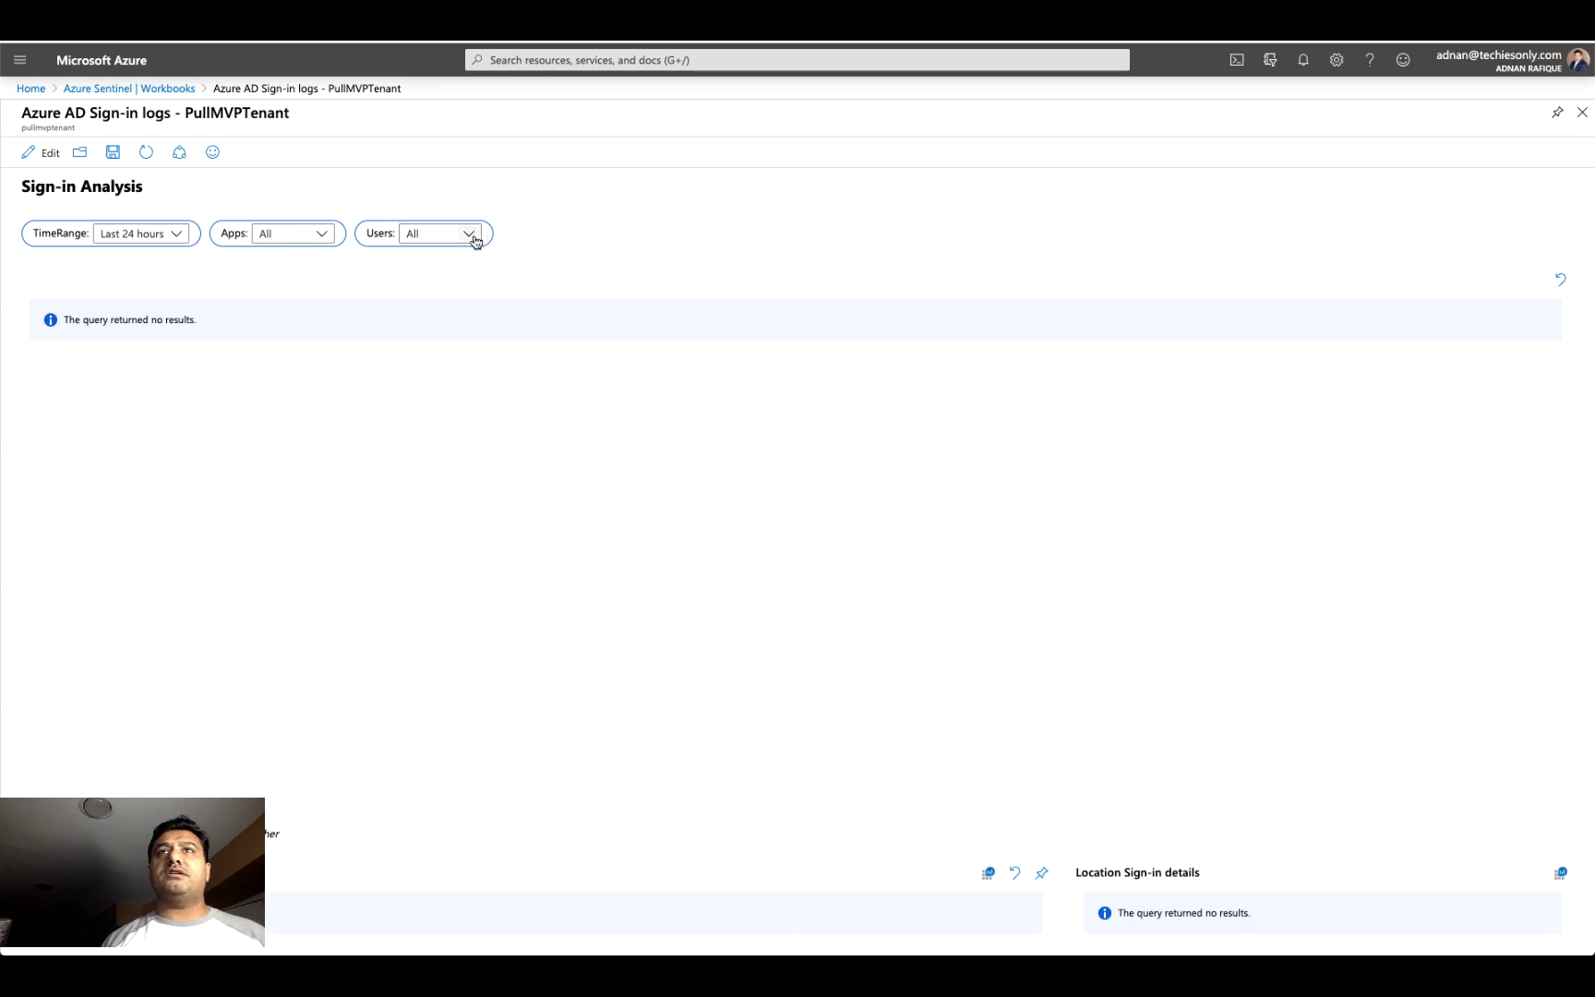
Set the time range to Last 48 hours, then change it to Last 3 days
{"action": "left_click", "coordinate": [176, 236]}
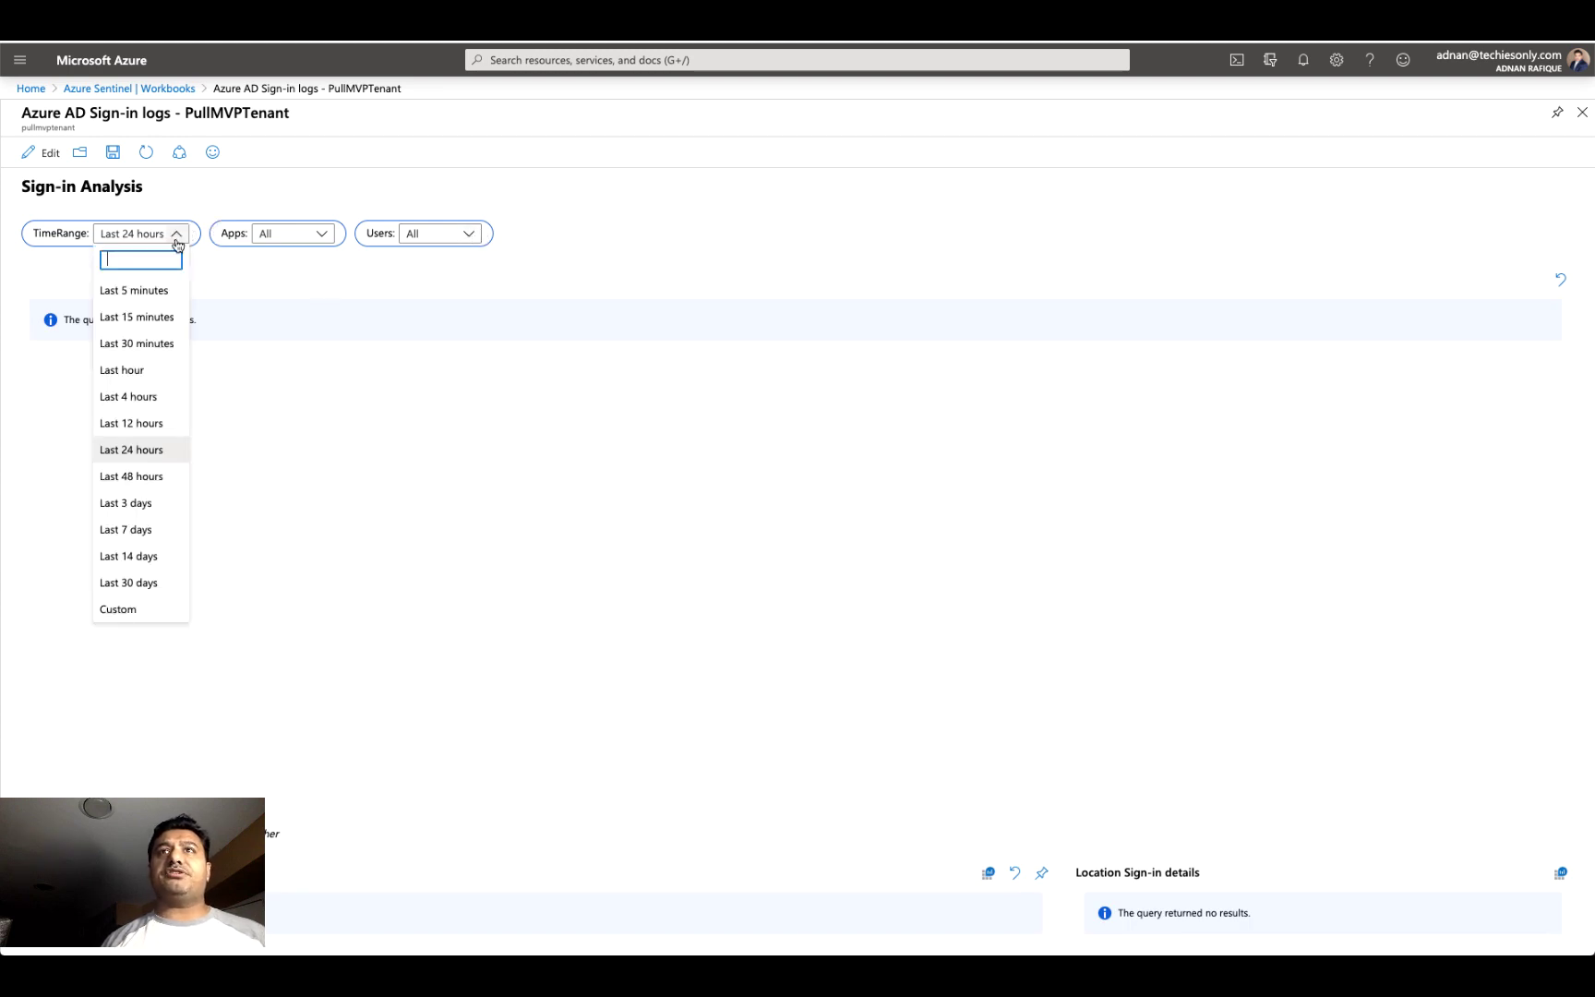
{"action": "left_click", "coordinate": [113, 480]}
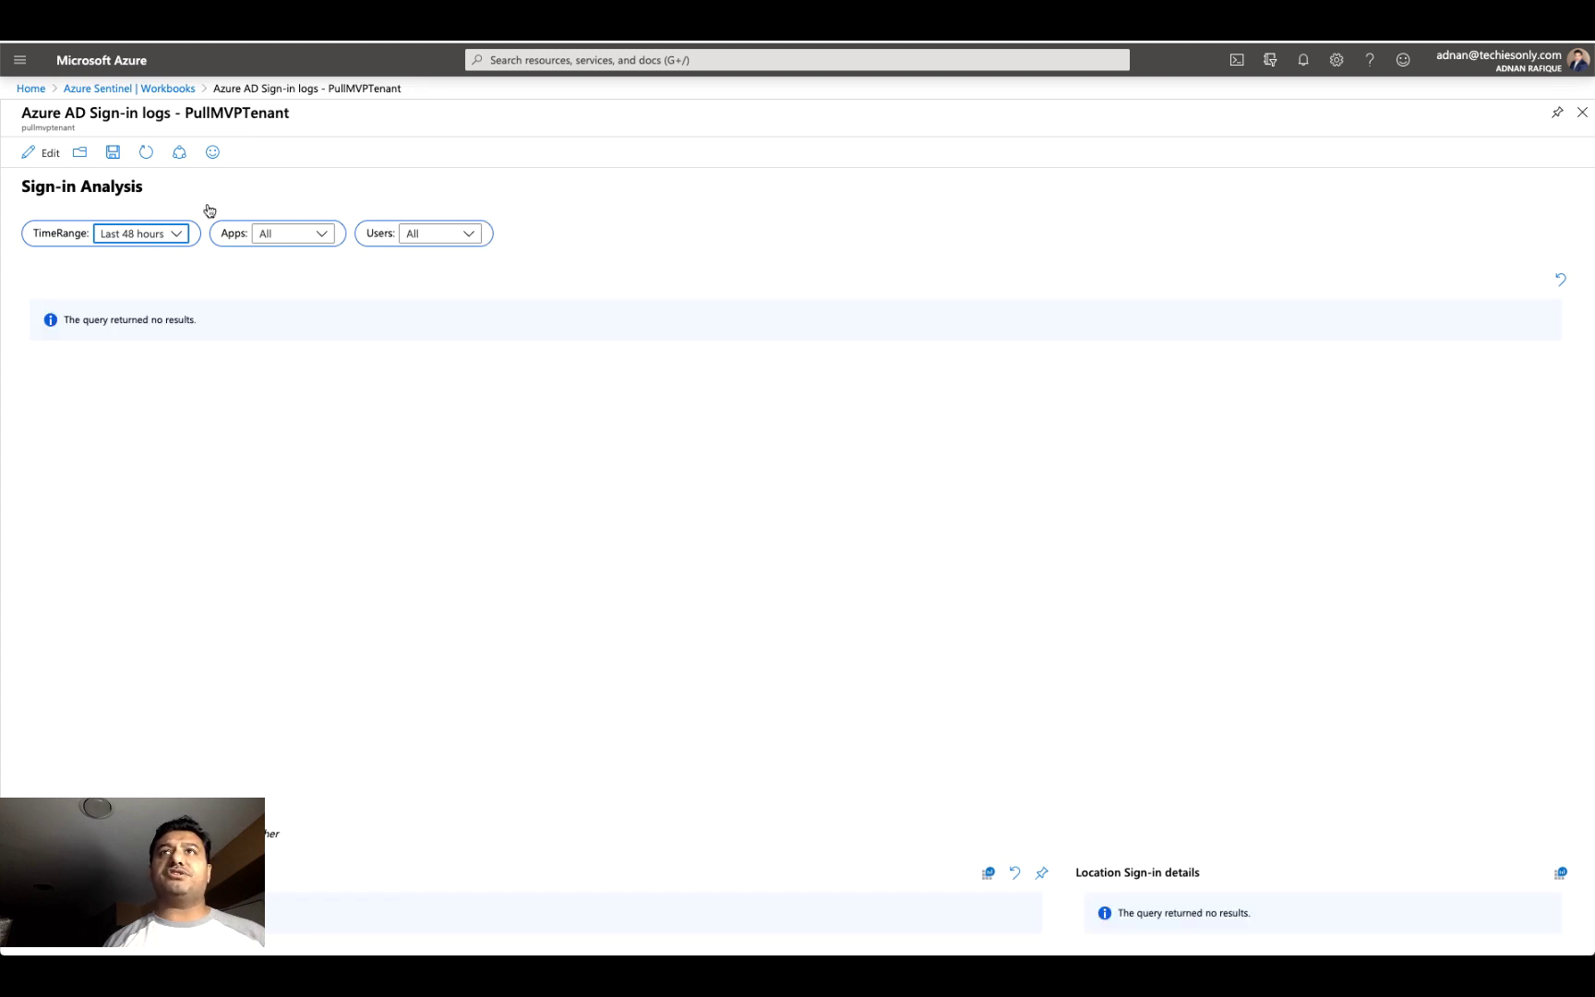
{"action": "left_click", "coordinate": [175, 233]}
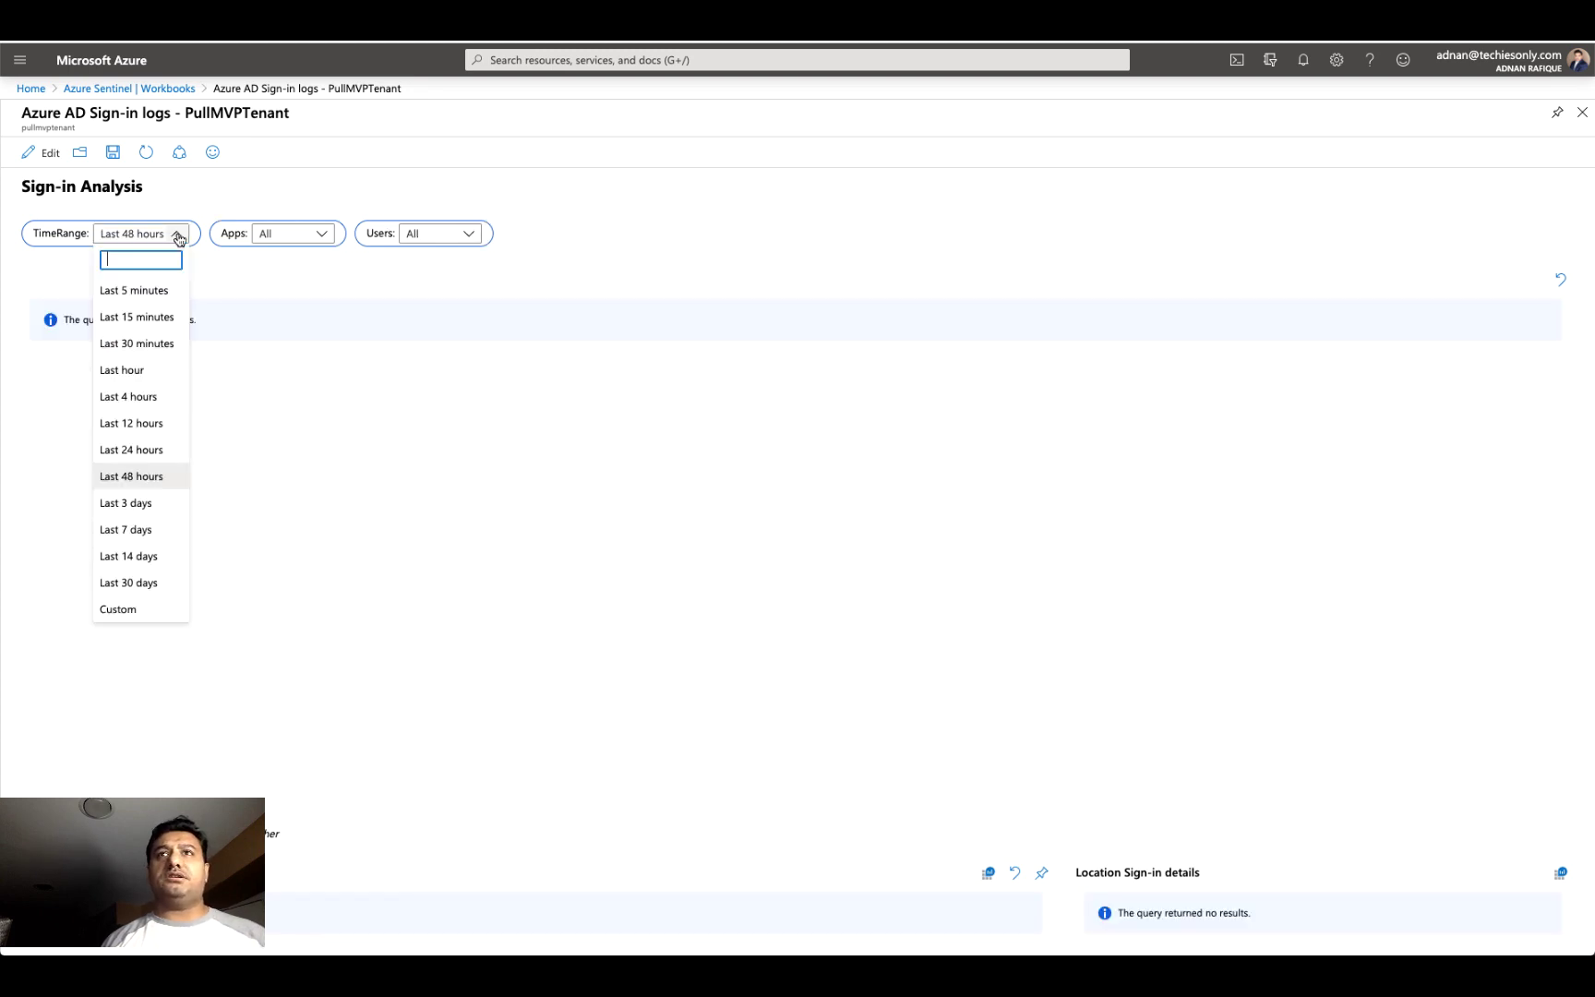
{"action": "left_click", "coordinate": [110, 506]}
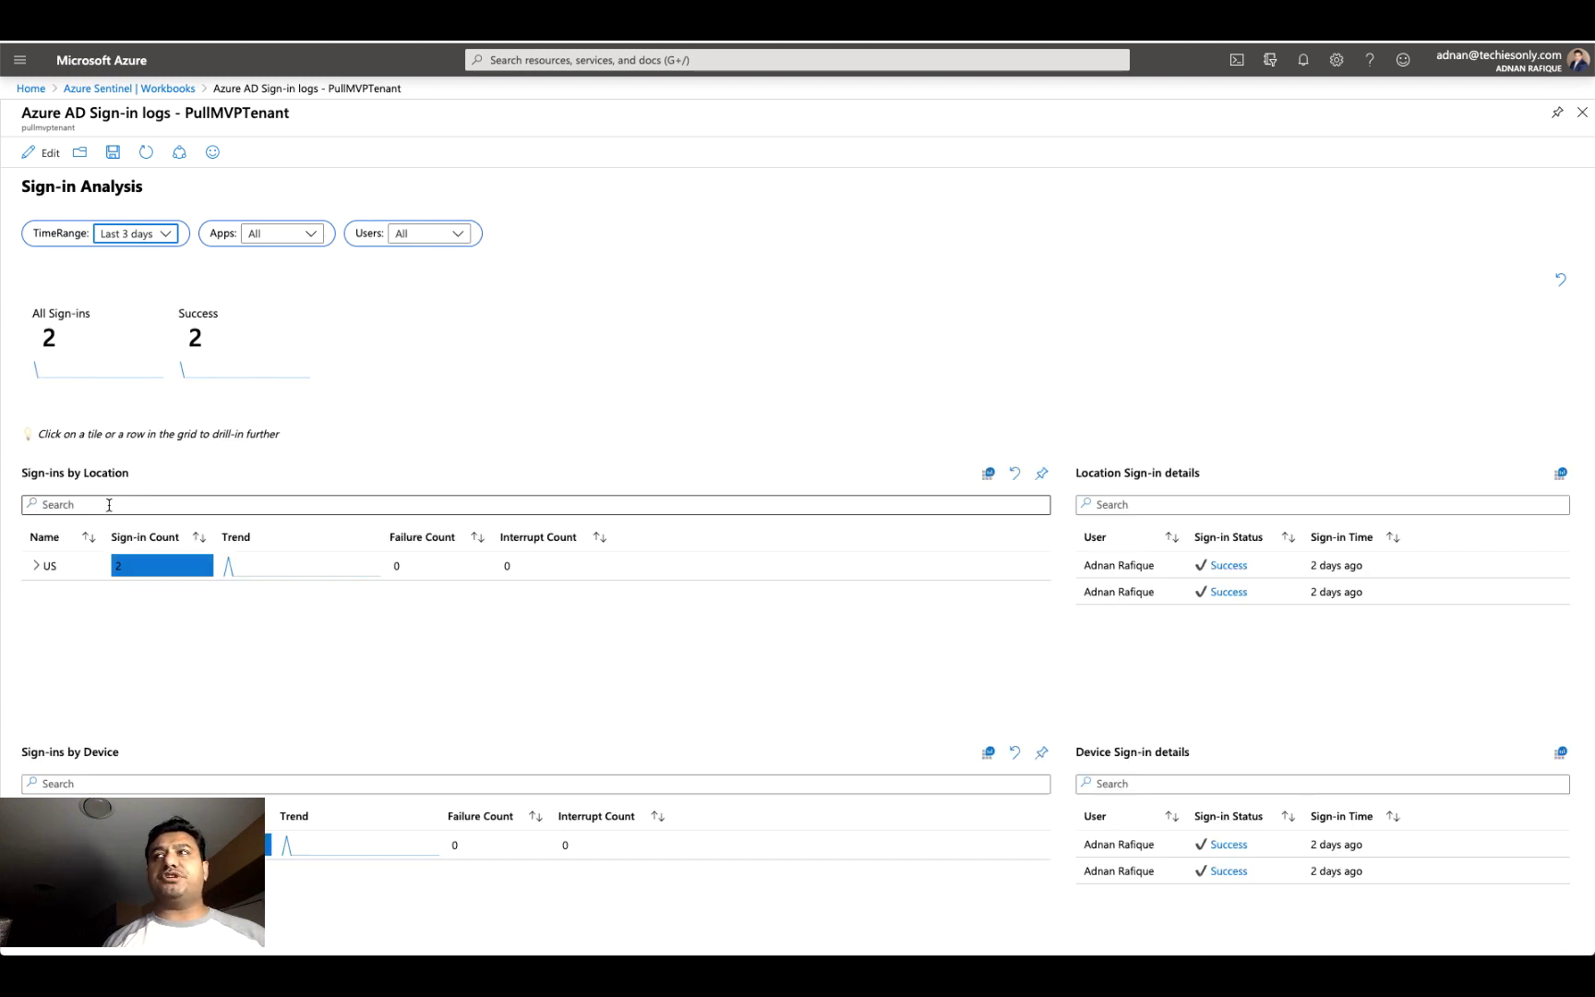
{"action": "left_click", "coordinate": [459, 236]}
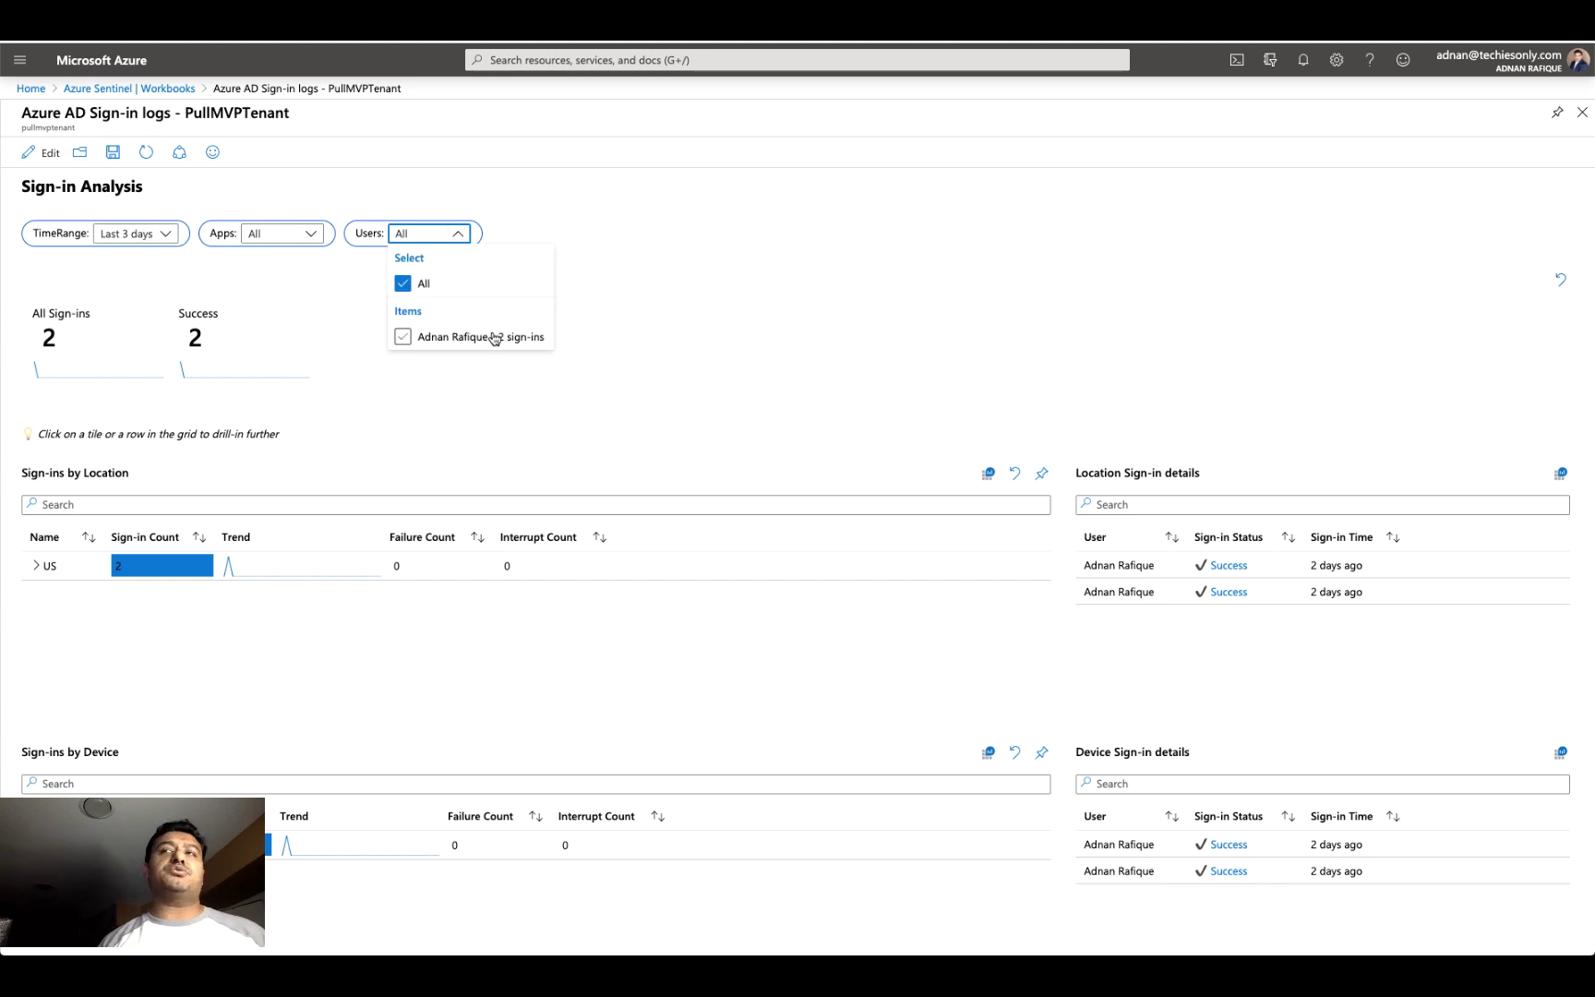
{"action": "left_click", "coordinate": [667, 291]}
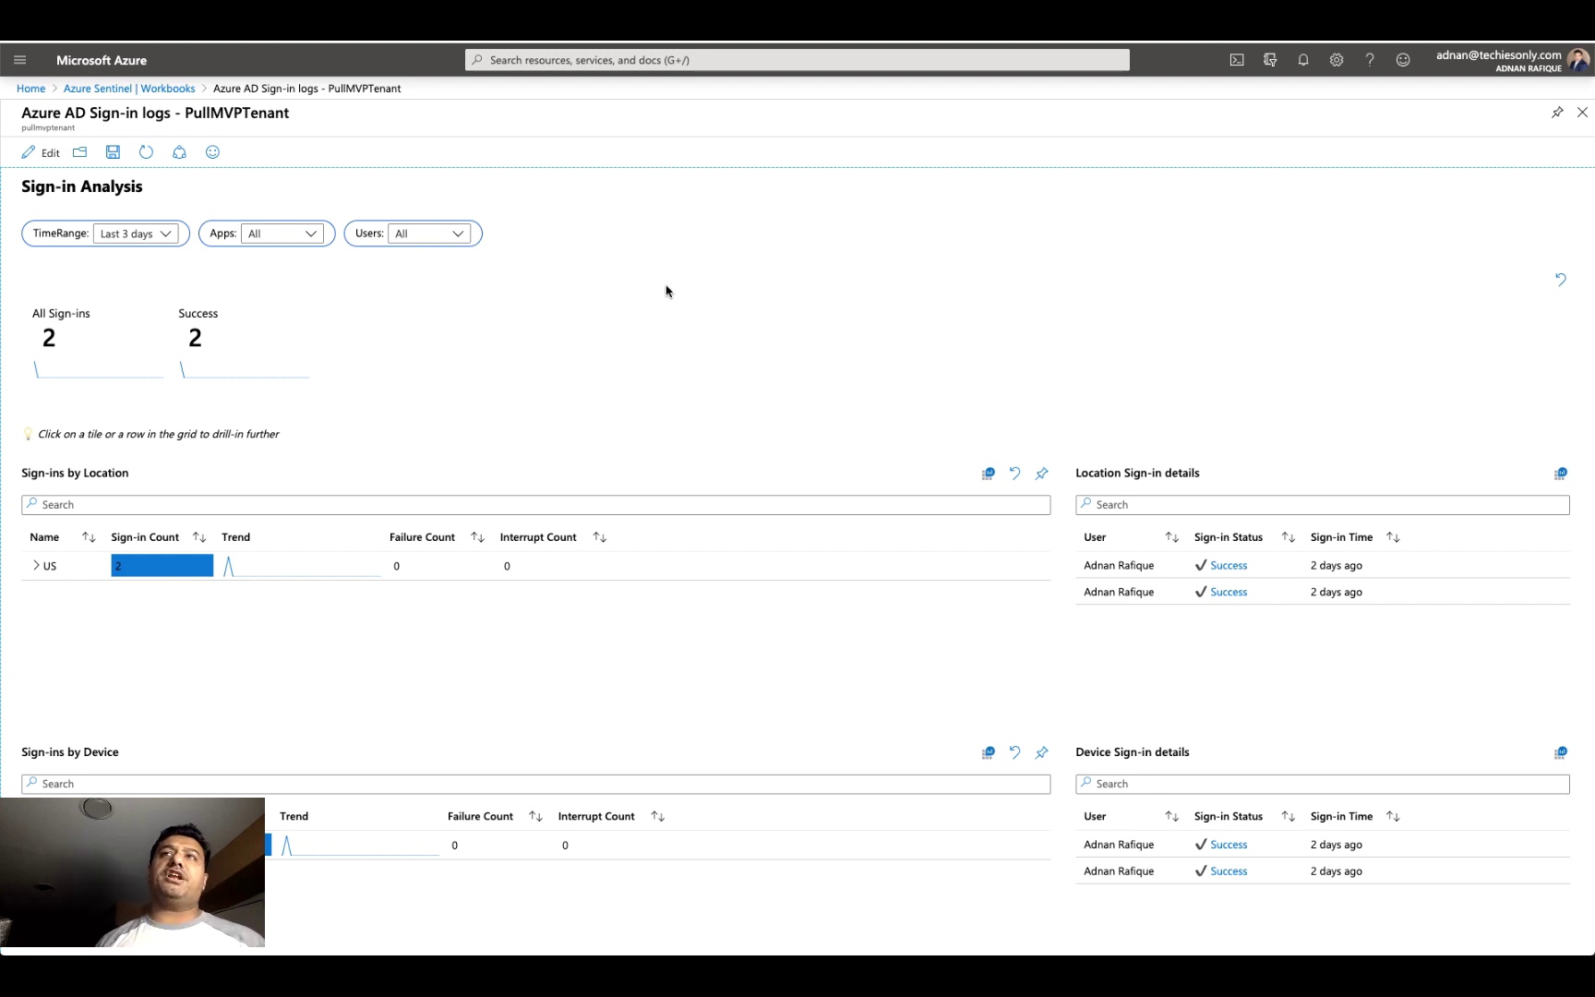
{"action": "left_click", "coordinate": [318, 235]}
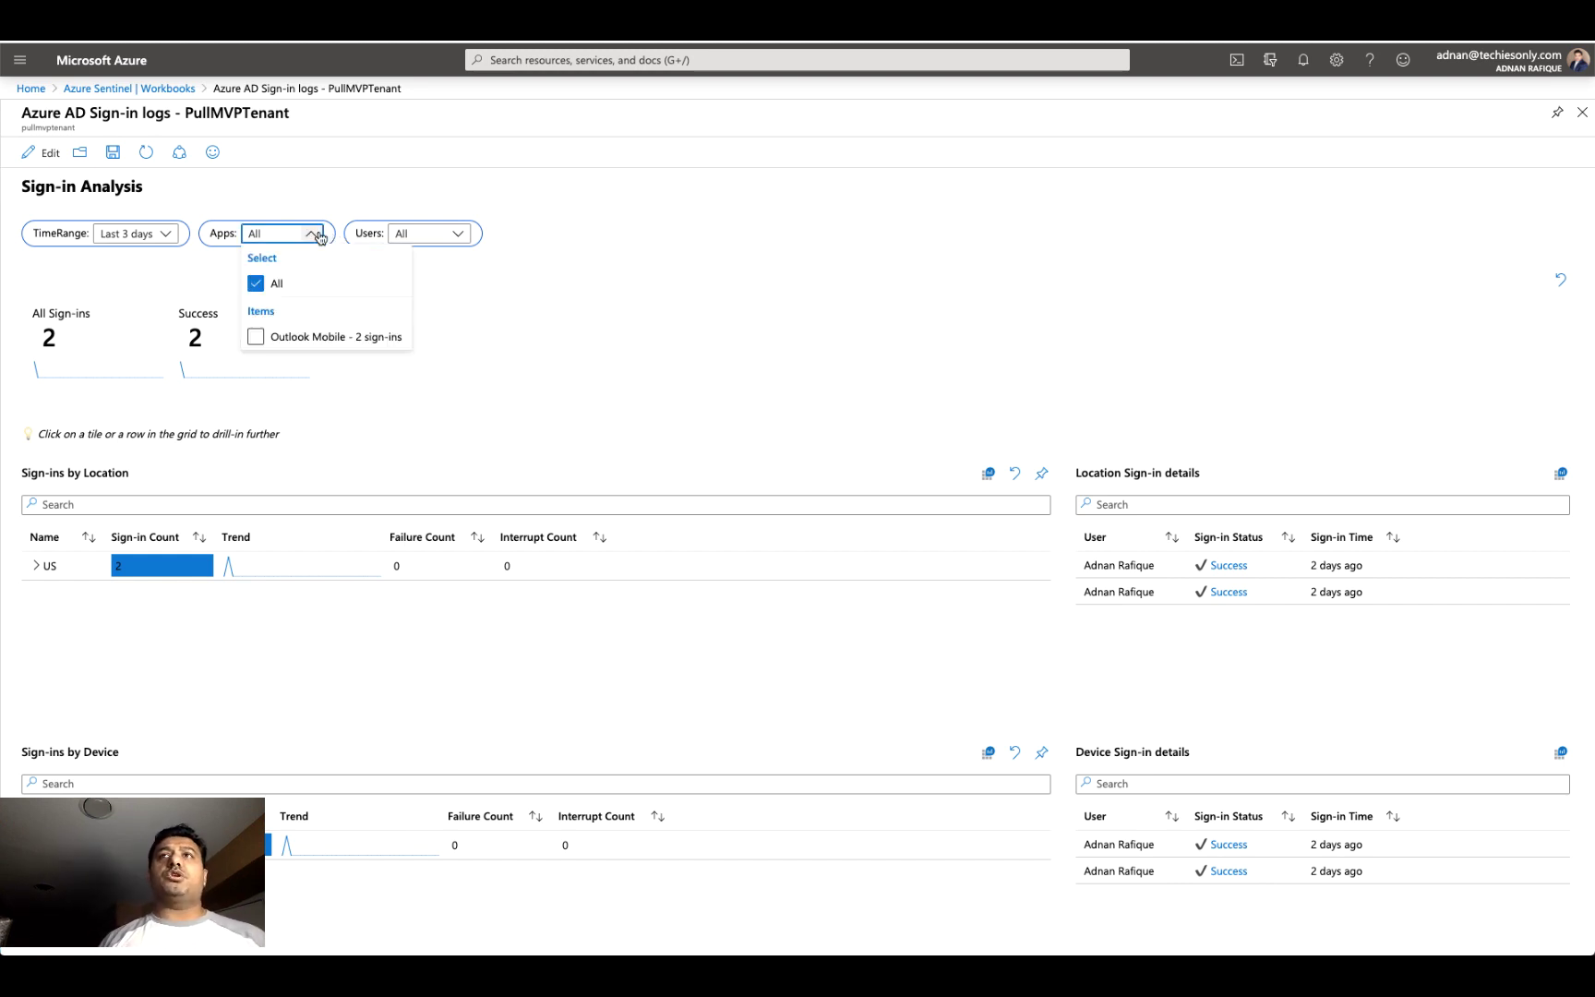
{"action": "left_click", "coordinate": [319, 236]}
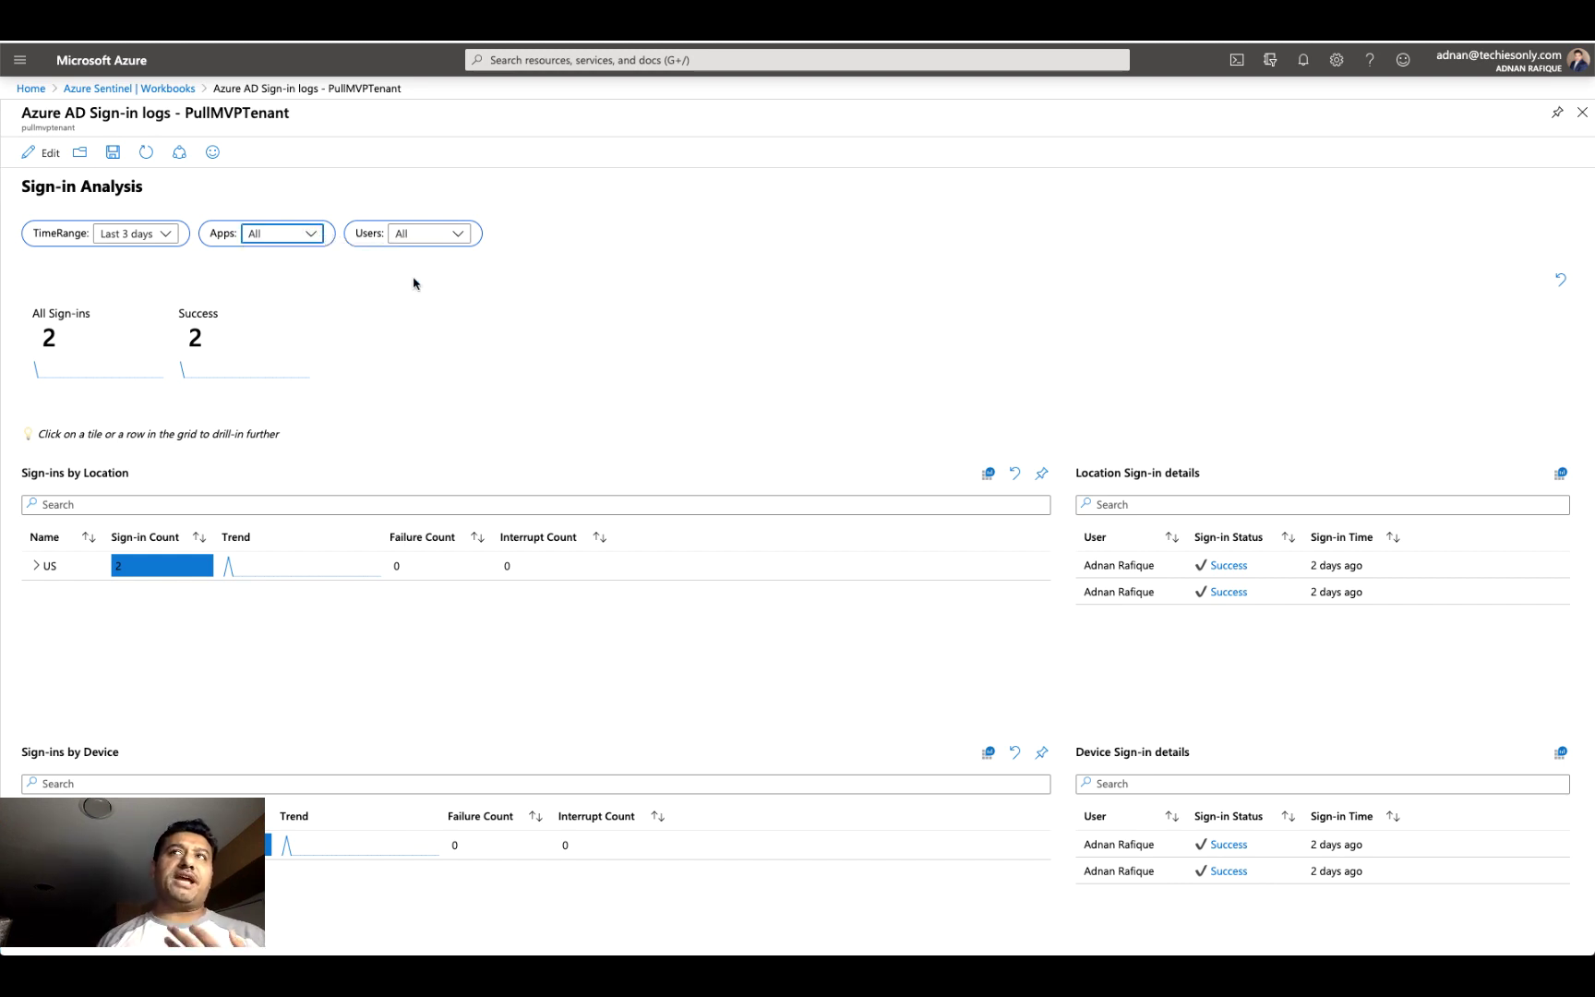